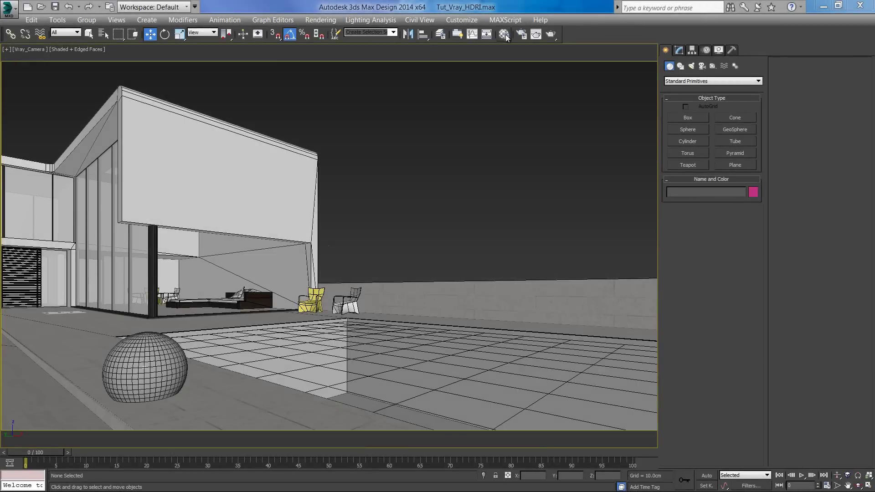
- Replace the purple Material Editor sample slot with a new VRayHDRI map from the V-Ray group
click(506, 39)
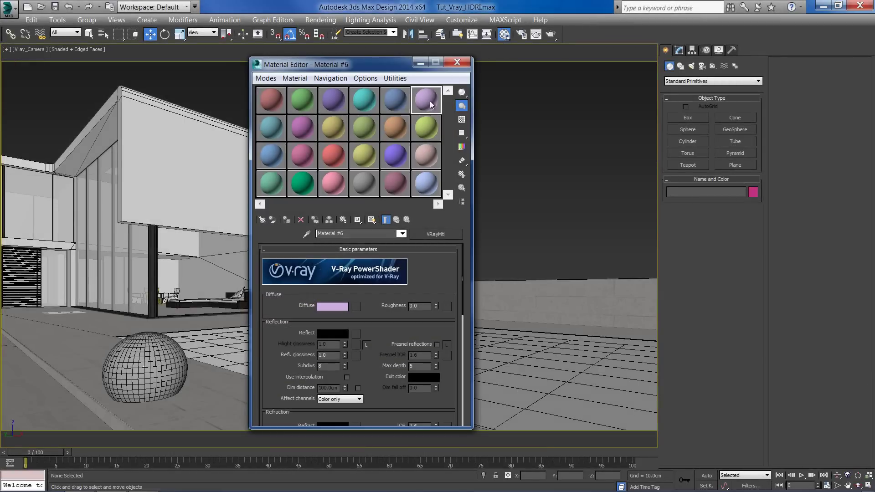
click(262, 220)
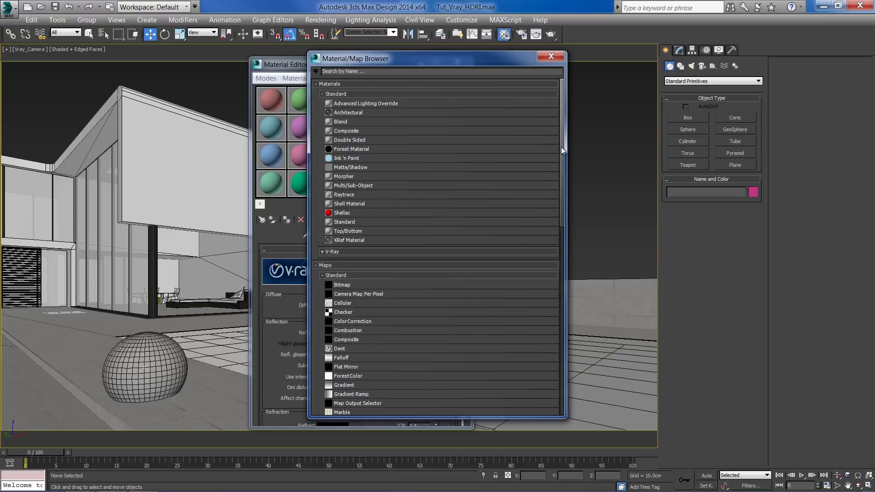
drag(562, 146, 508, 309)
click(322, 247)
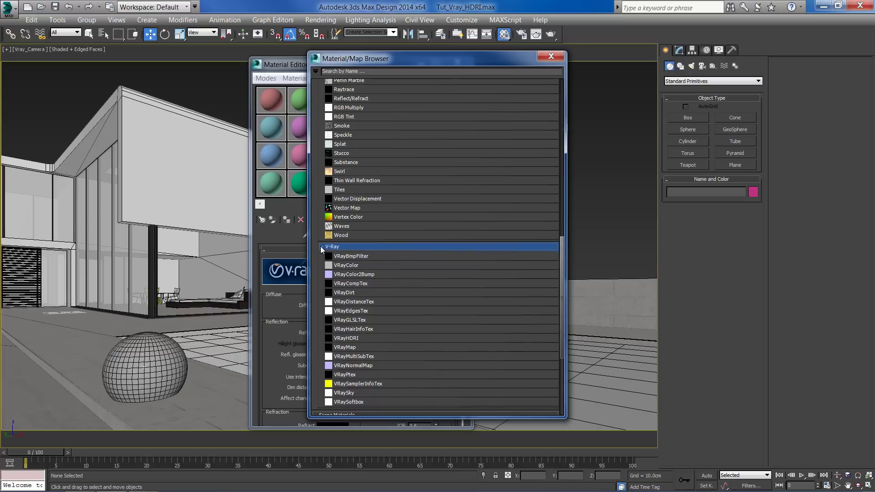
double_click(351, 338)
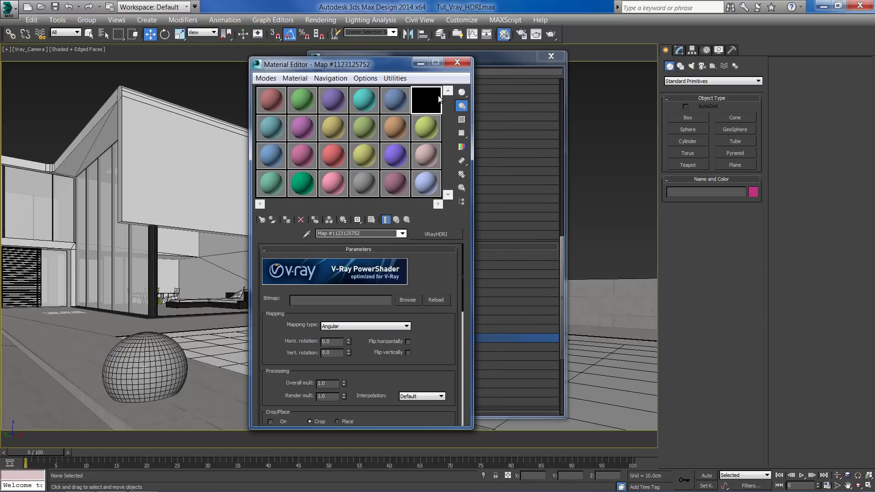
- Load VizPeople_non_commercial_hdr_v1_03 as the VRayHDRI map's HDR image
click(408, 300)
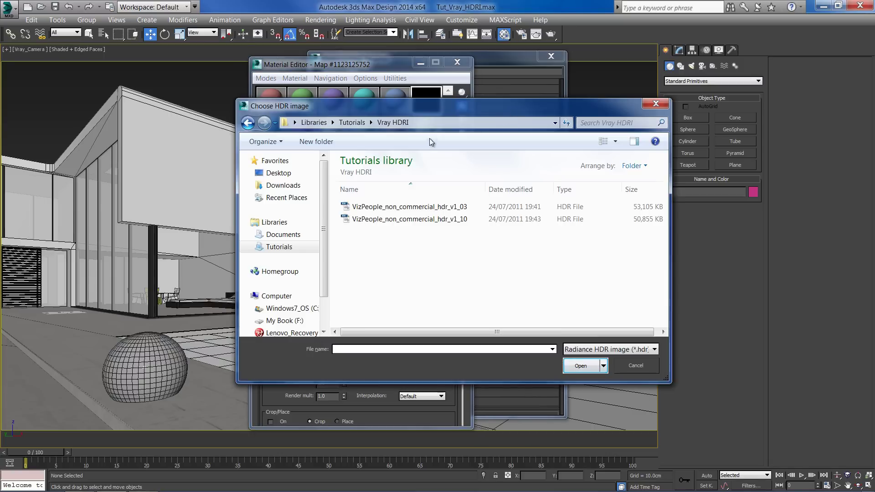
click(381, 219)
click(378, 208)
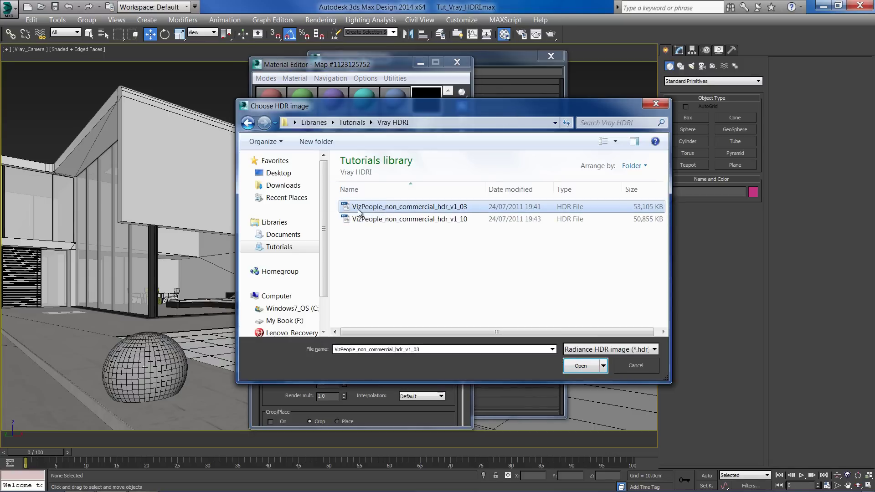
click(581, 365)
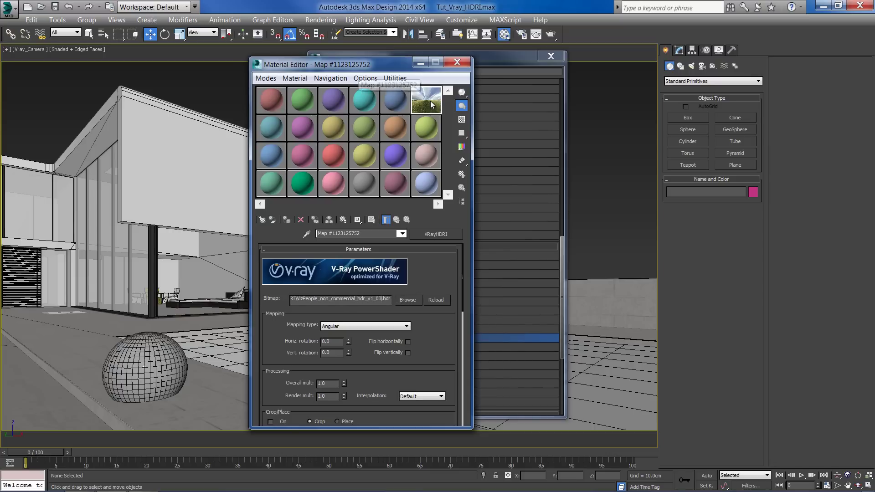
- Change the HDRI mapping type from Angular to Spherical, then close the preview and browser
double_click(430, 108)
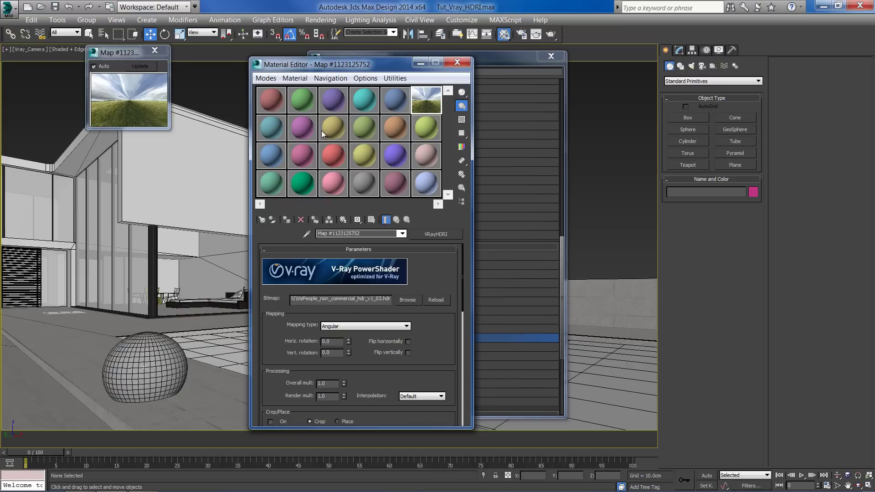
drag(167, 130, 239, 199)
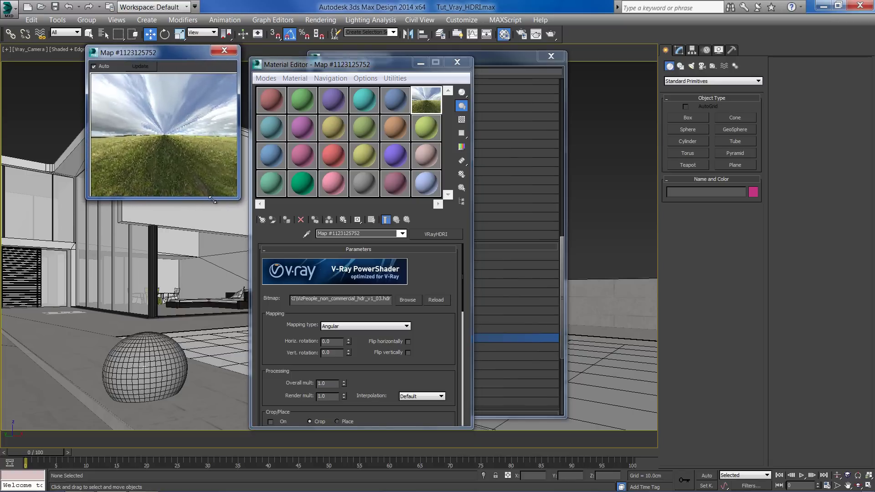
scroll(299, 295, down, 1)
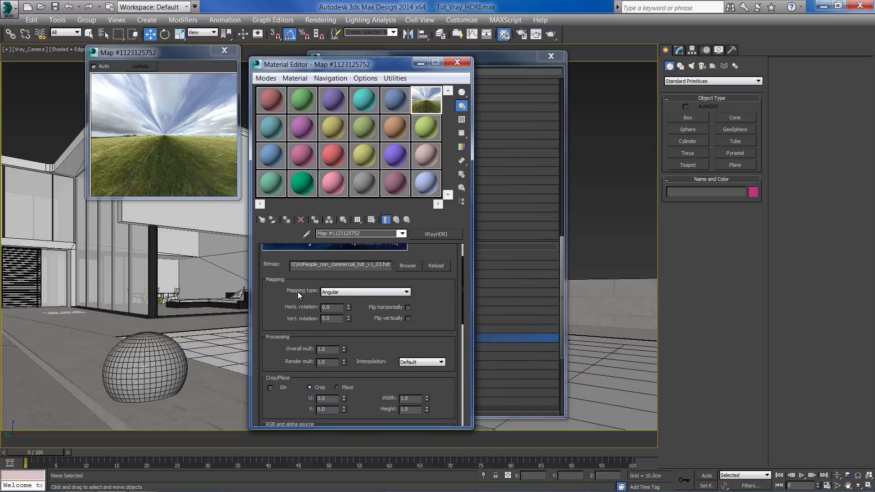
click(355, 291)
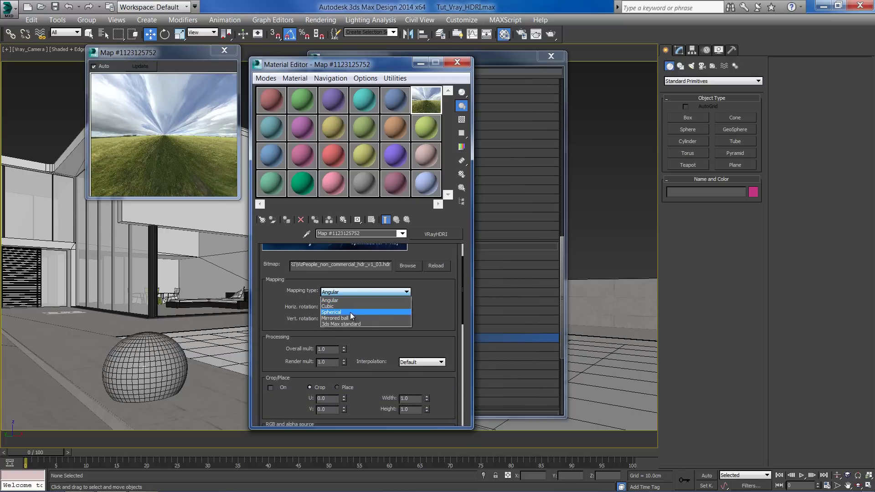
click(350, 312)
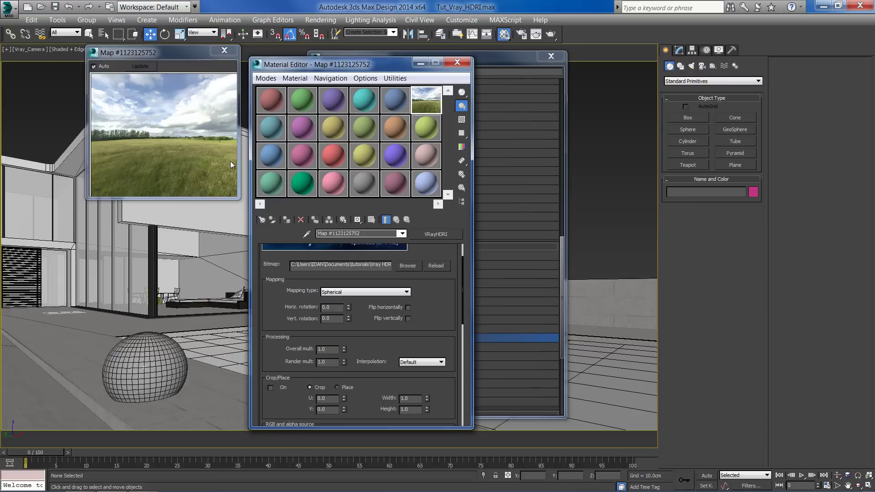
click(235, 186)
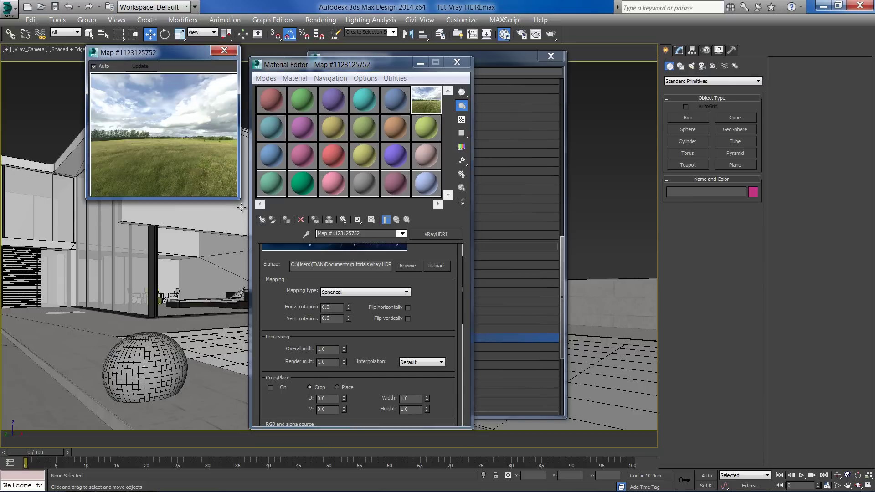
click(223, 50)
click(551, 56)
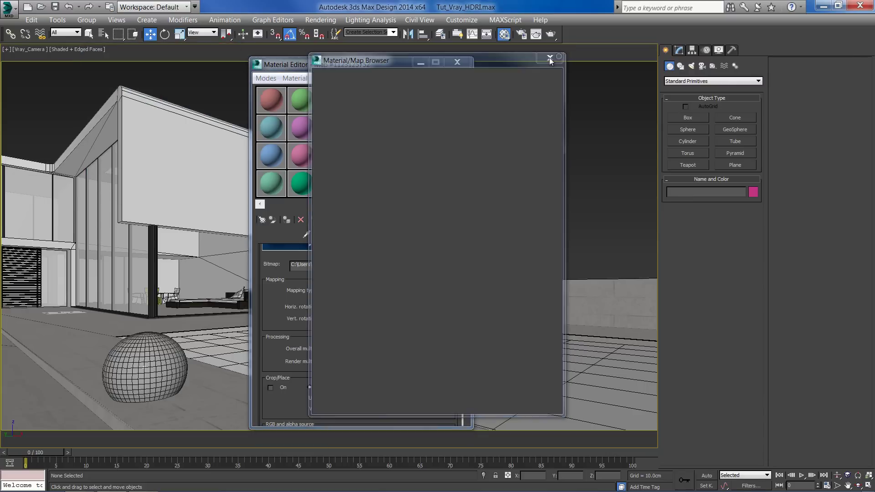
- Instance the VRayHDRI map into the Environment Map slot of Environment and Effects
drag(356, 68, 222, 65)
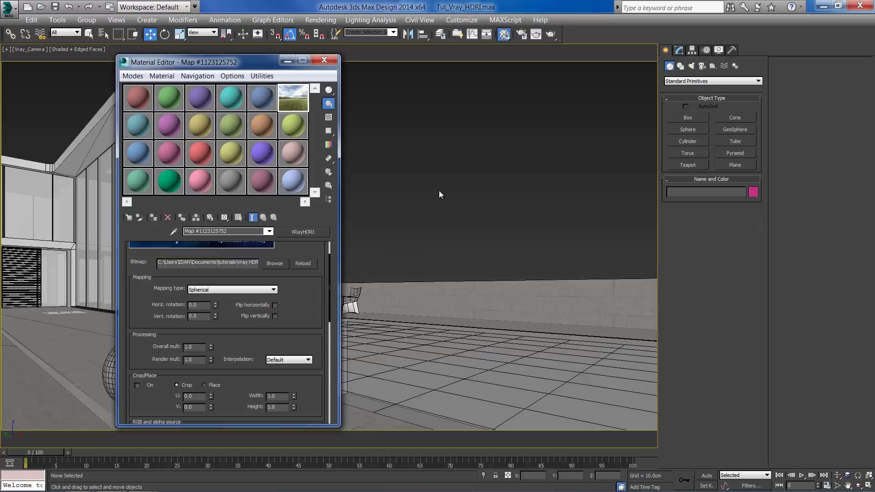
click(312, 20)
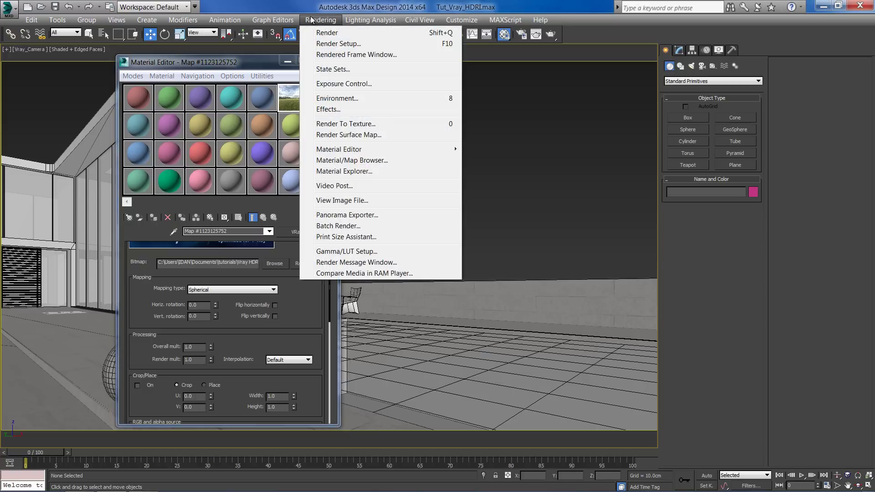
click(337, 99)
drag(327, 63, 517, 93)
drag(310, 235, 516, 161)
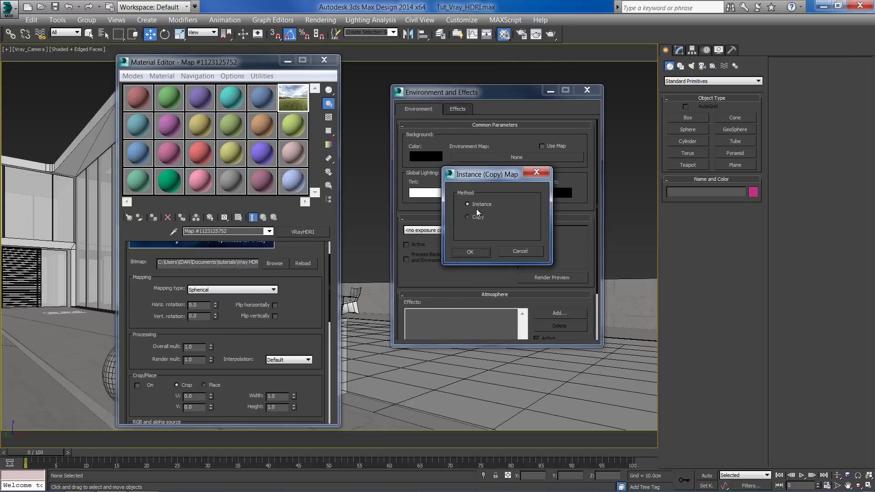
click(477, 256)
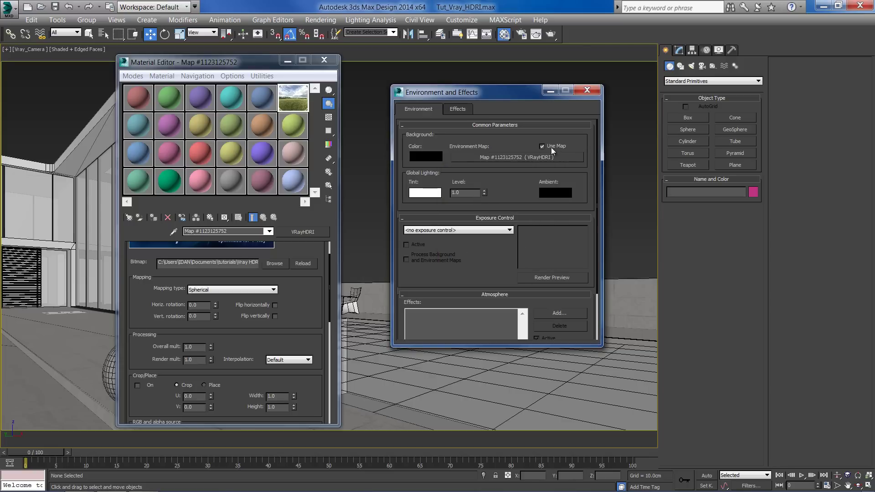
drag(503, 93, 469, 74)
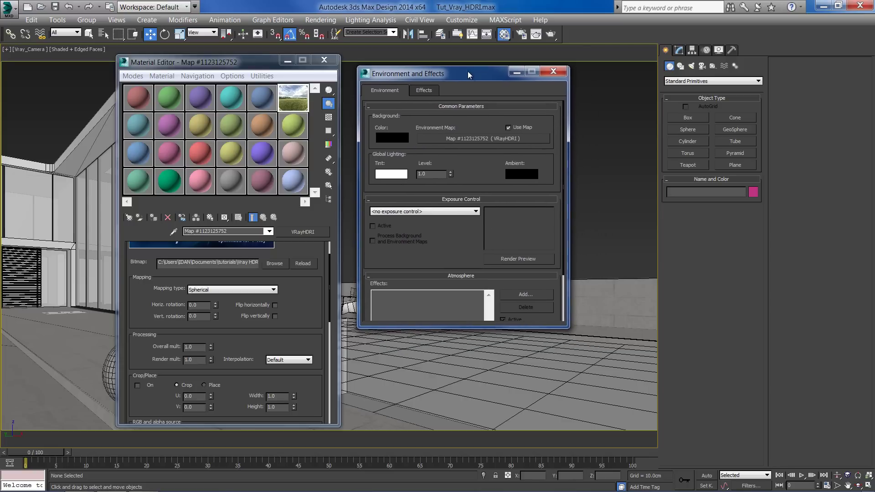
click(553, 72)
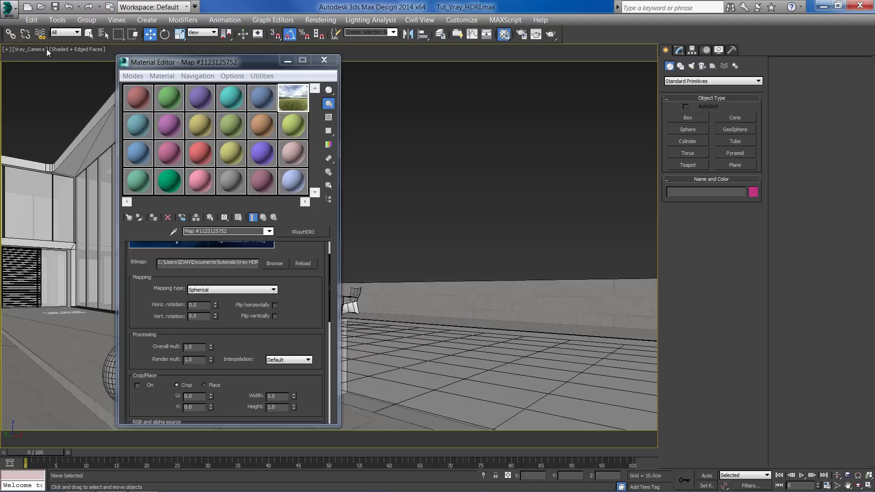
- Enable Use Environment Background in Configure Viewports for the active camera view
click(8, 50)
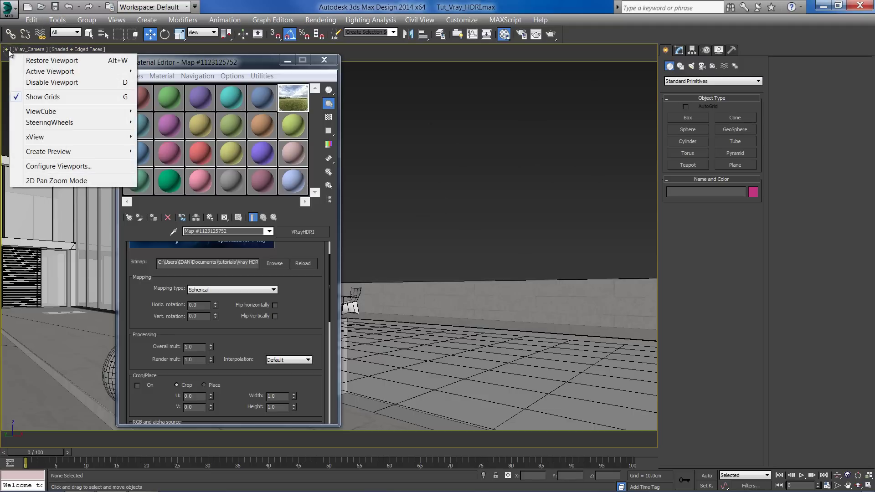
click(95, 168)
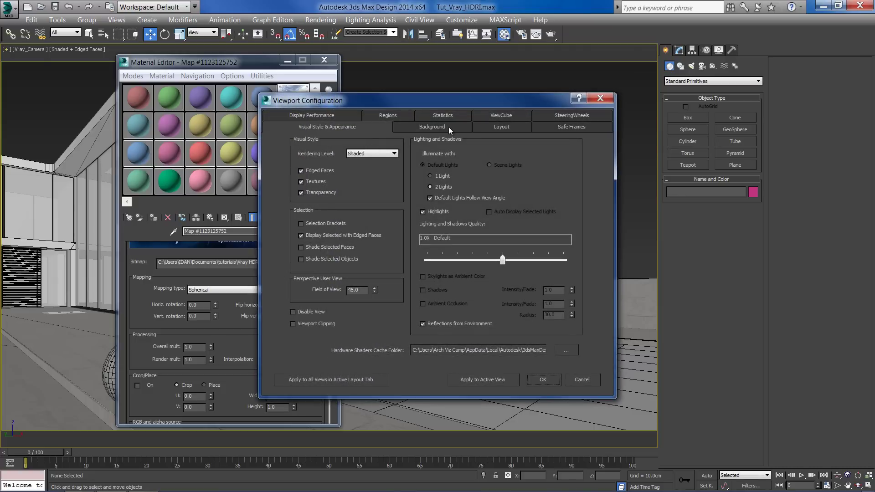
click(451, 128)
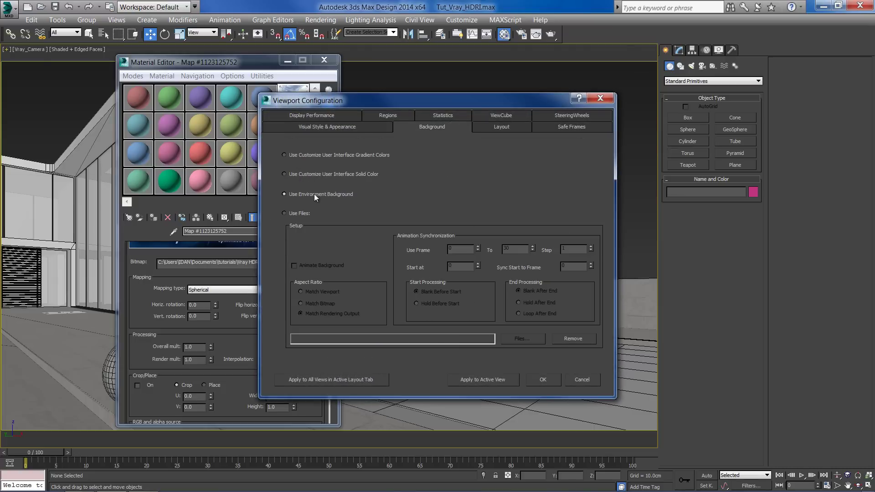
click(491, 382)
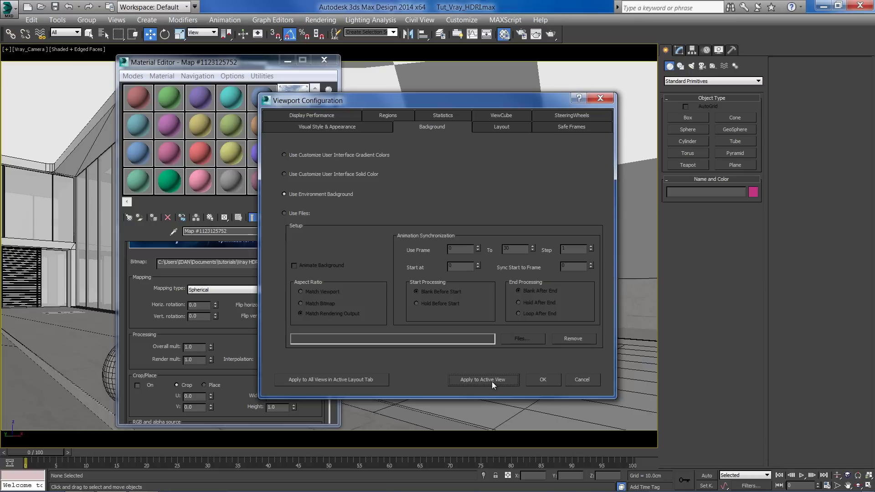
click(543, 382)
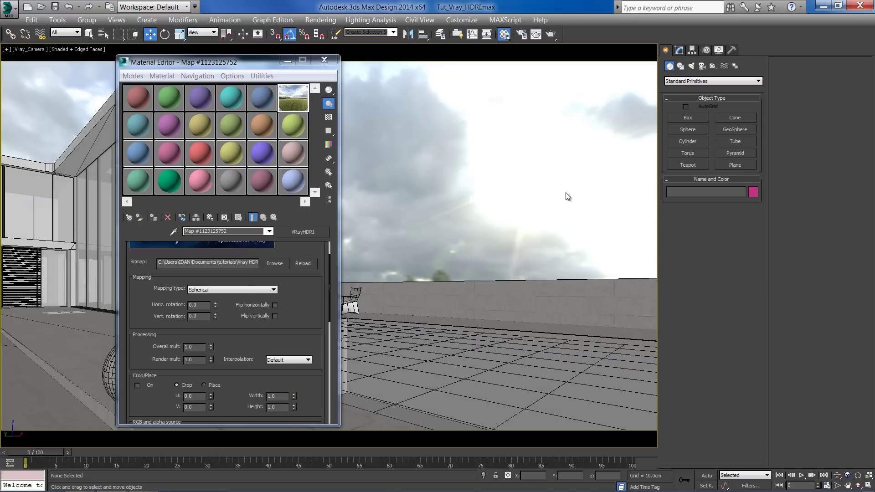
drag(265, 66, 284, 62)
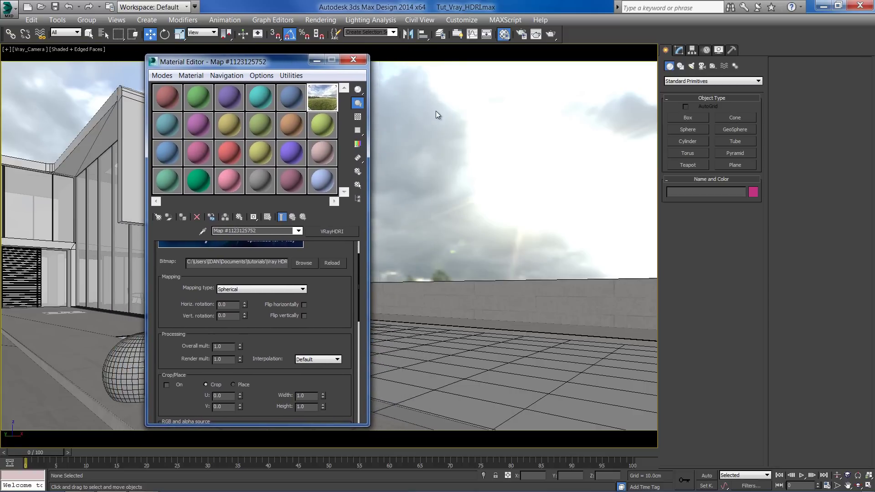
- Create a Dome-type VRayLight from the VRay light family and place it in the viewport
click(692, 67)
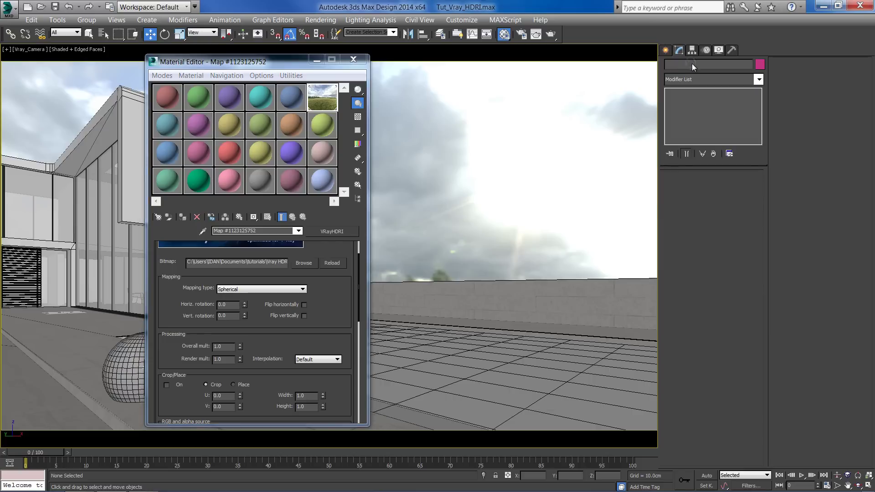
click(669, 66)
click(692, 66)
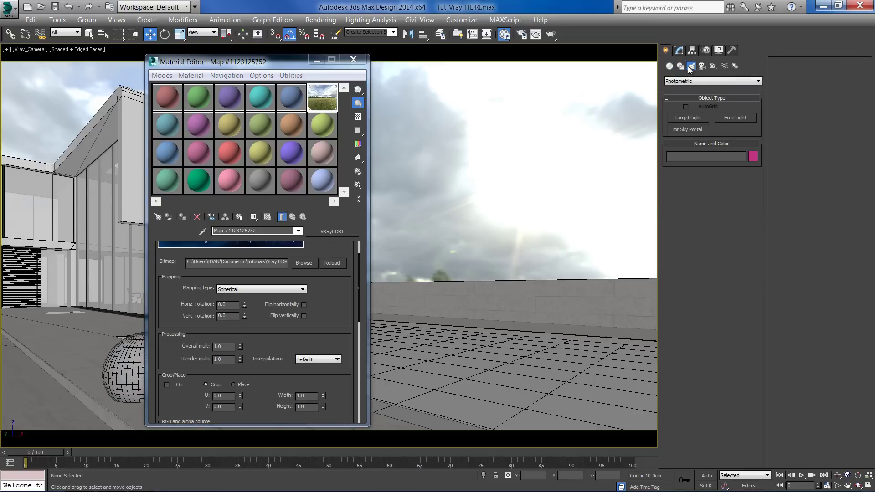
click(702, 81)
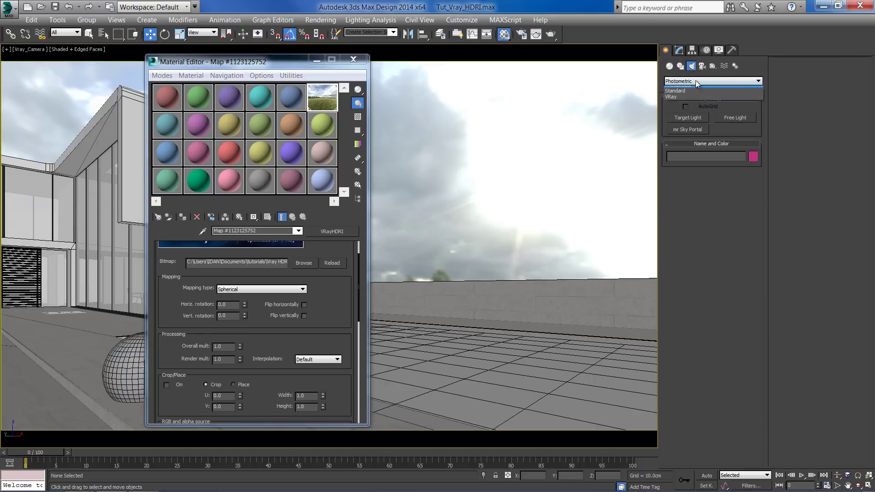
click(678, 101)
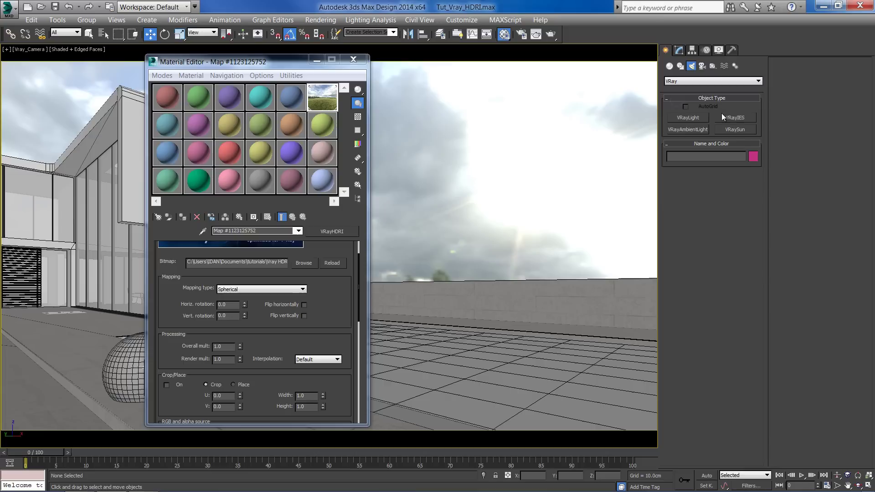
click(694, 119)
click(823, 93)
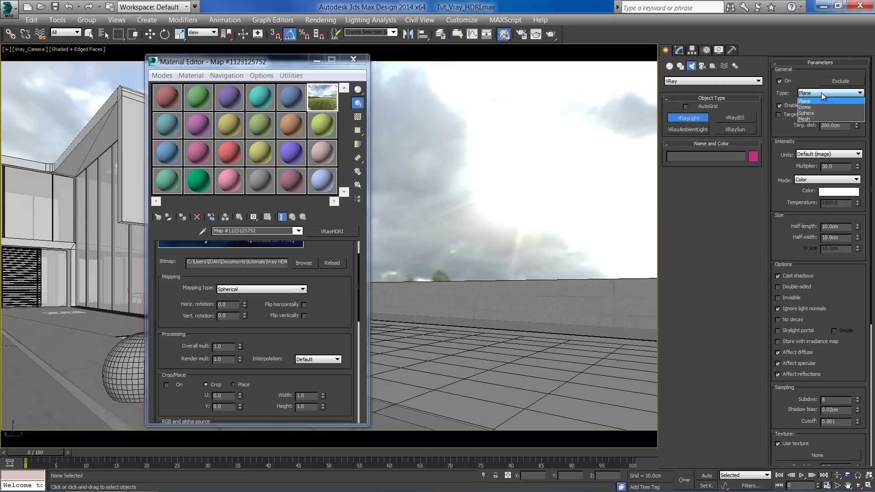
click(809, 108)
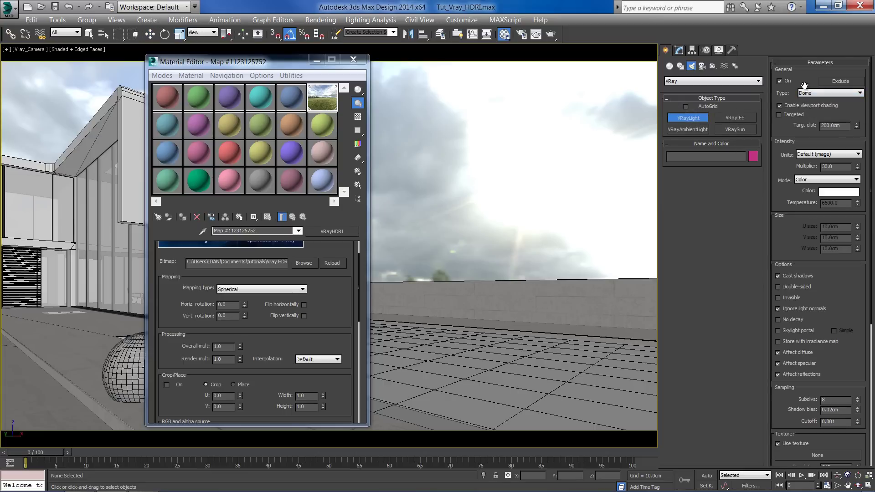
click(70, 344)
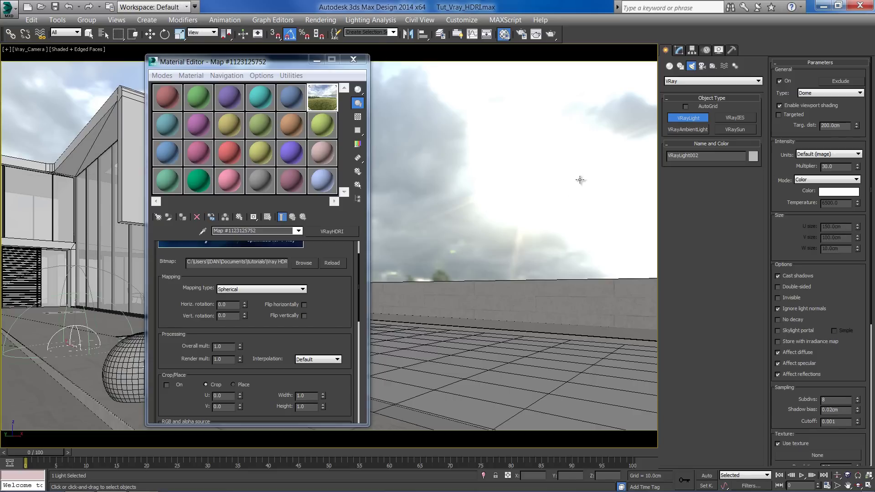
click(679, 50)
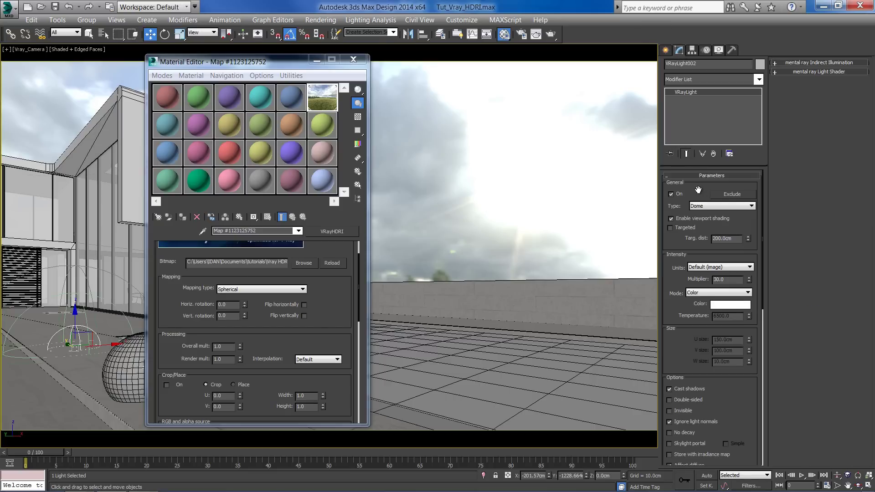
mouse_move(698, 190)
mouse_down()
mouse_move(698, 181)
mouse_move(698, 189)
mouse_up()
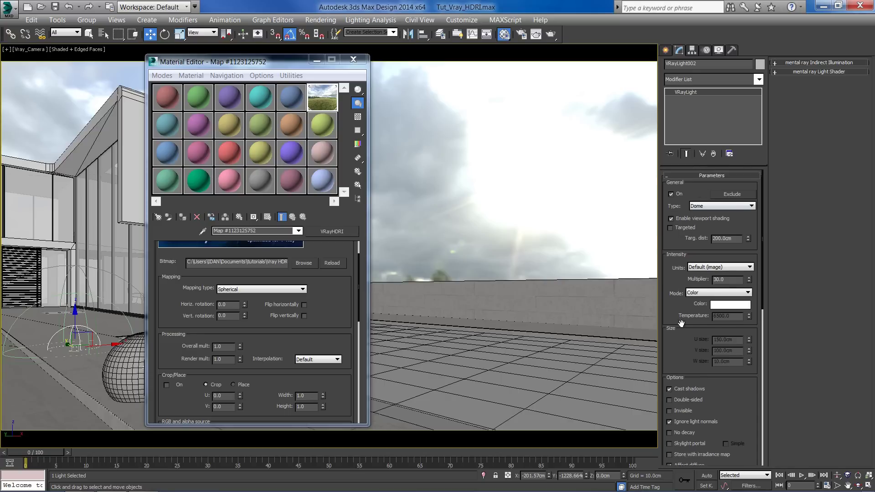
drag(675, 345, 675, 77)
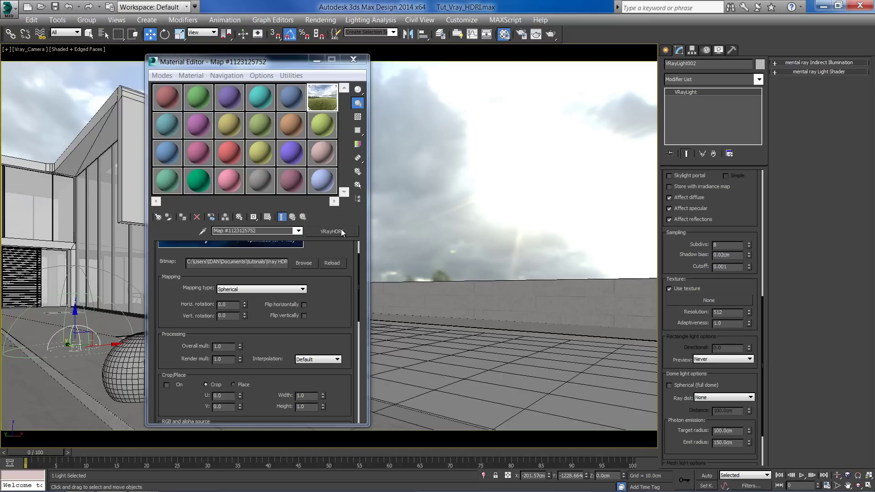
drag(341, 231, 702, 303)
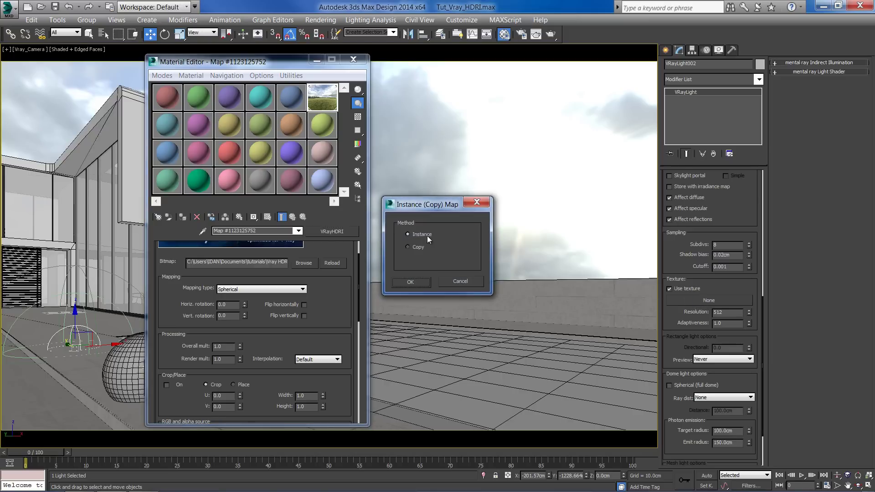
click(412, 283)
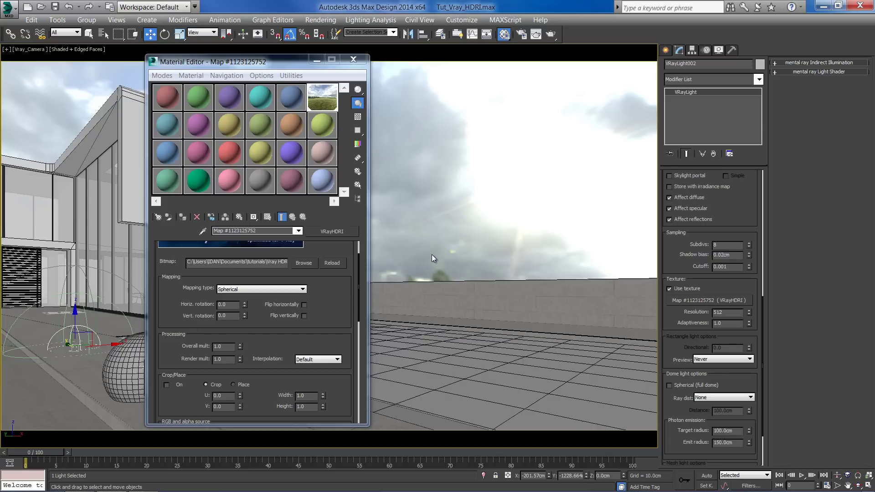
click(521, 34)
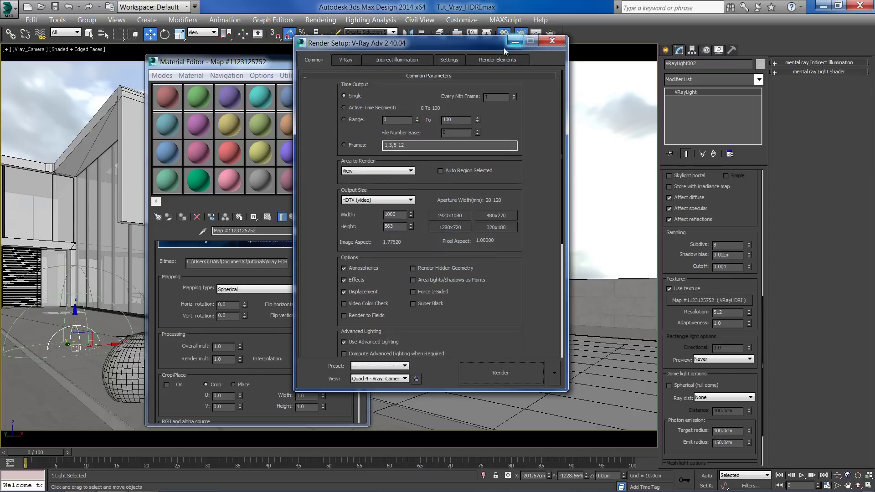
click(403, 58)
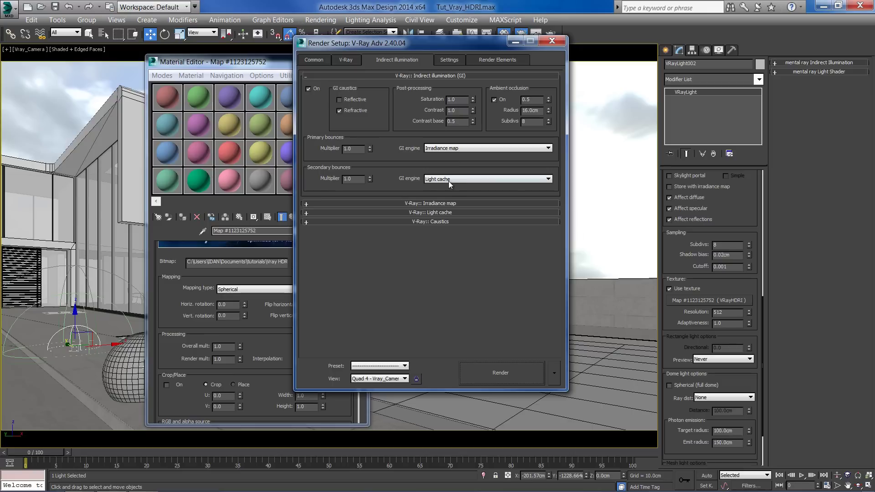
click(552, 41)
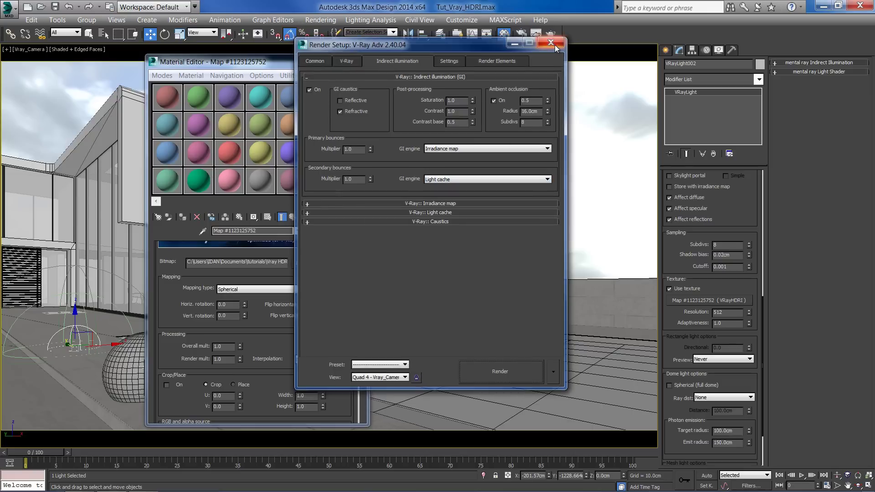
- Select Vray_Camera and review its f-number 8.0, ISO and focal length without changing them
click(39, 50)
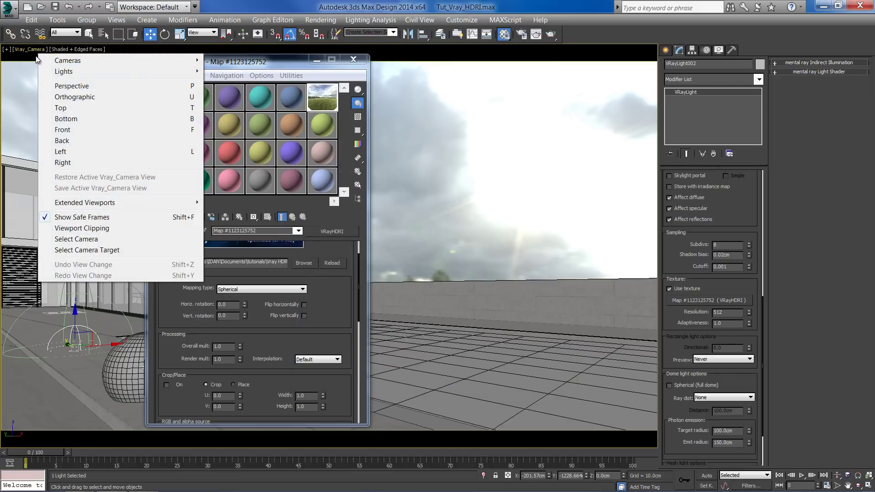
click(83, 241)
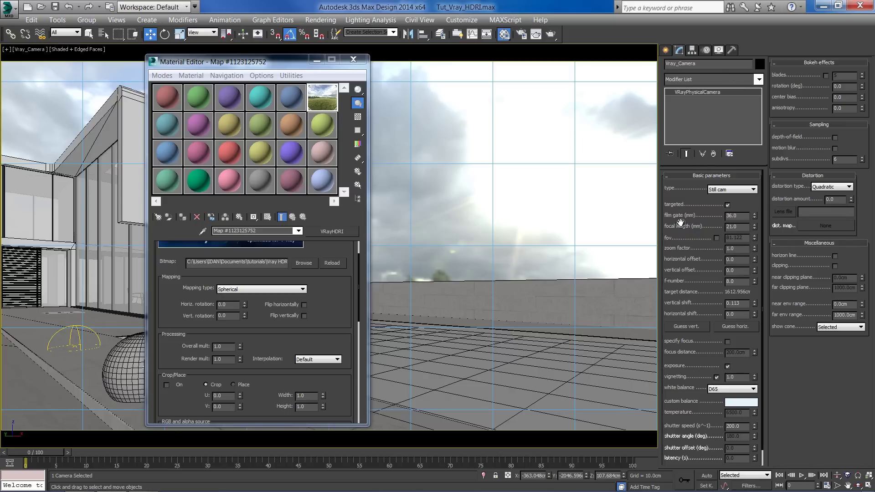
scroll(685, 206, down, 1)
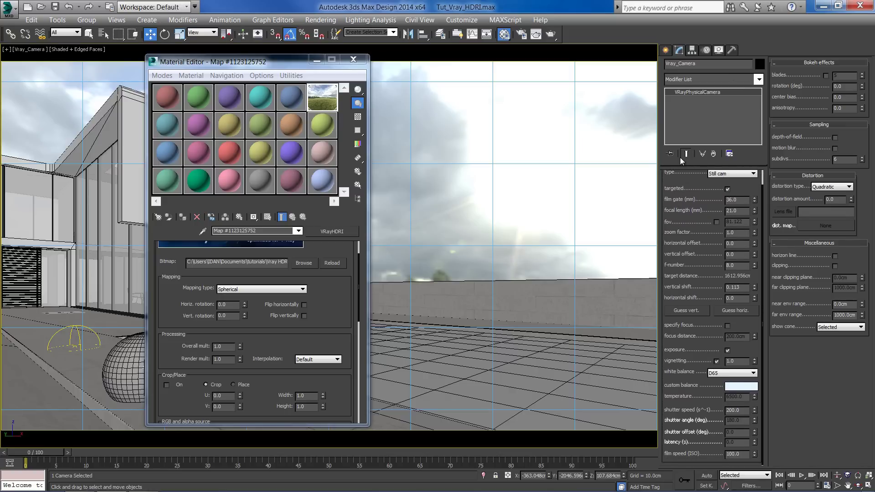
drag(746, 265, 724, 272)
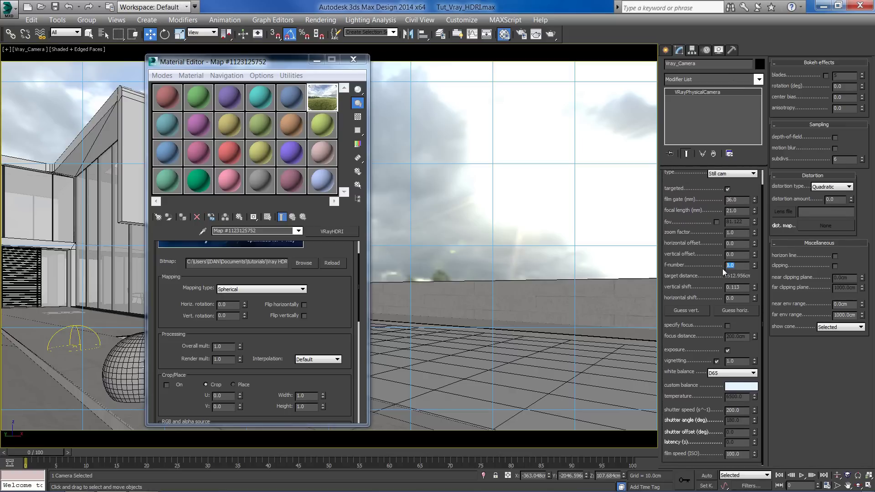
drag(747, 455, 725, 457)
click(739, 454)
drag(736, 211, 731, 212)
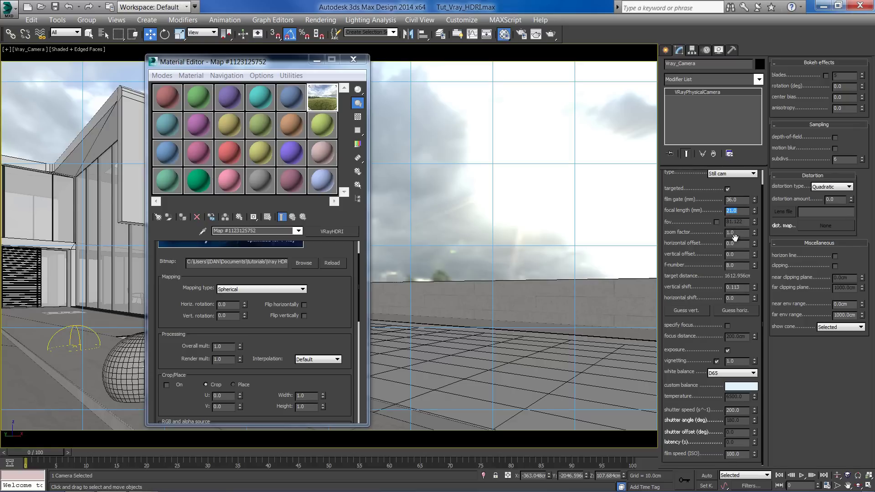
click(697, 350)
- Run a V-Ray production render of the camera view and move the frame buffer aside
click(666, 50)
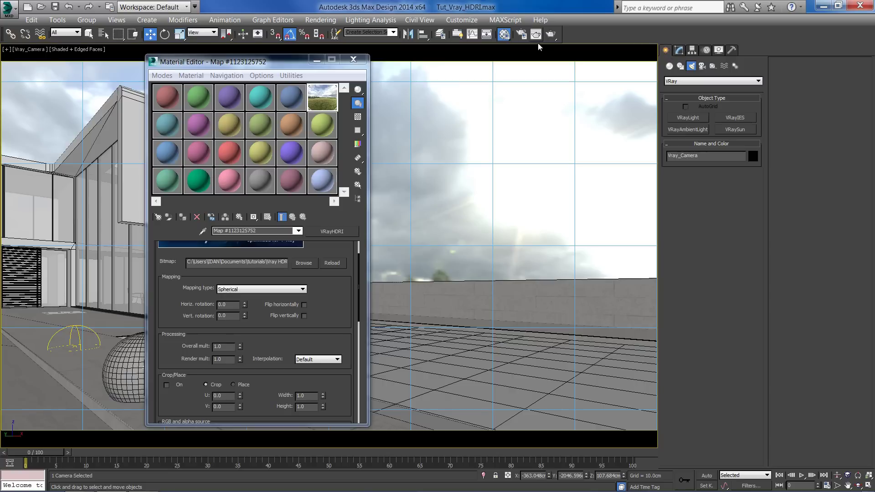
click(551, 35)
click(503, 101)
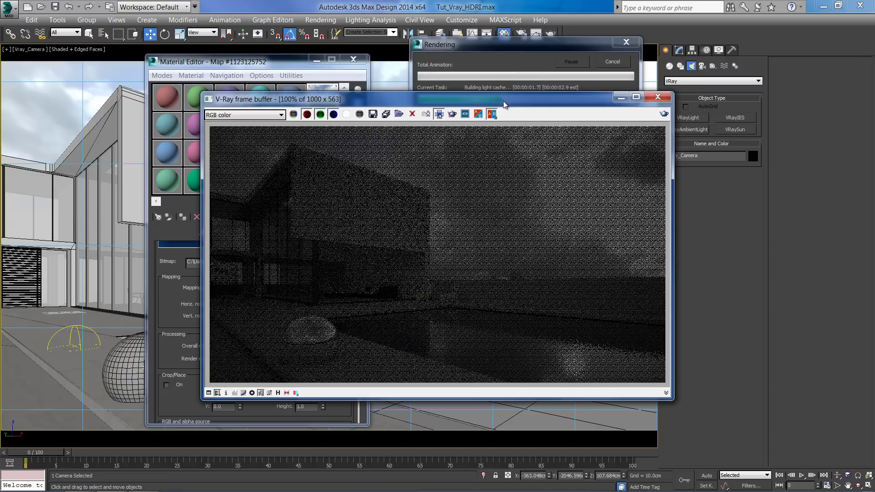
drag(511, 99, 431, 125)
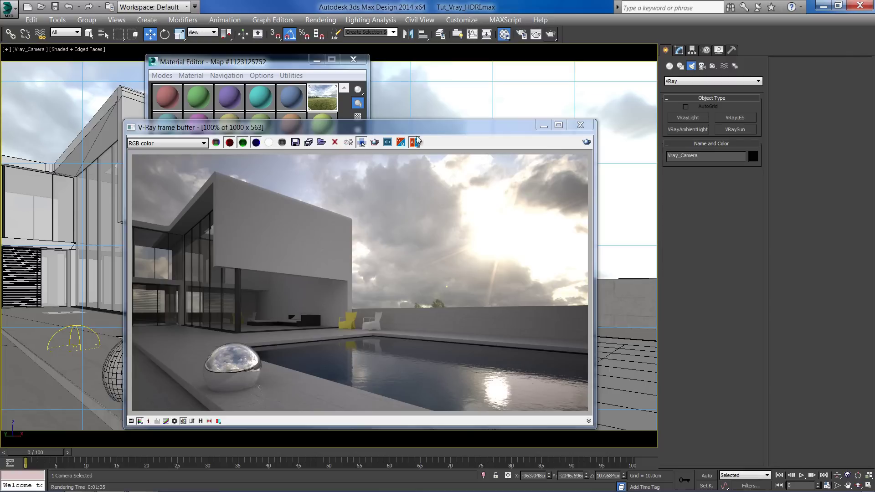
- Set the VRayHDRI render multiplier to 2.0
drag(421, 124, 414, 79)
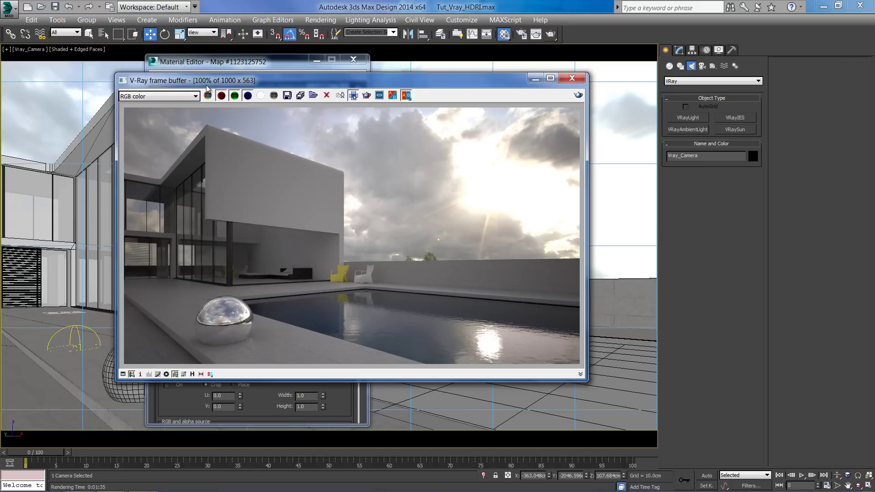
drag(209, 82, 280, 99)
drag(271, 61, 104, 63)
drag(286, 96, 324, 94)
drag(124, 66, 151, 57)
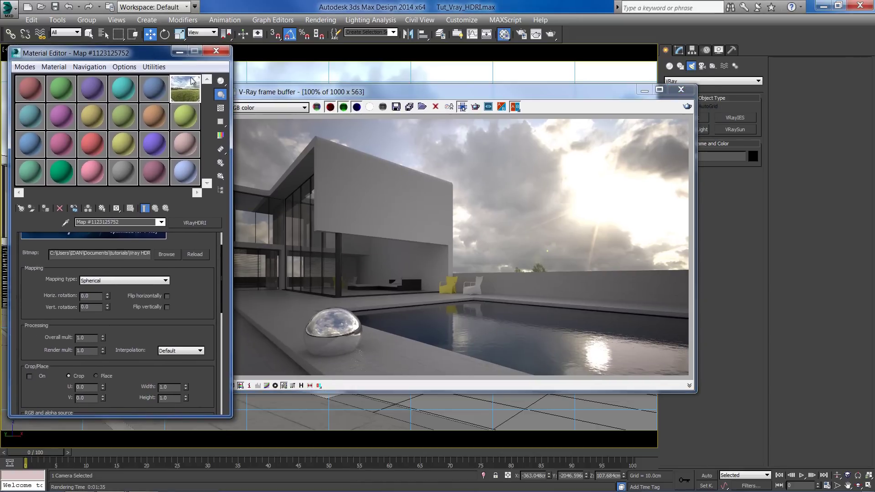
scroll(96, 335, down, 2)
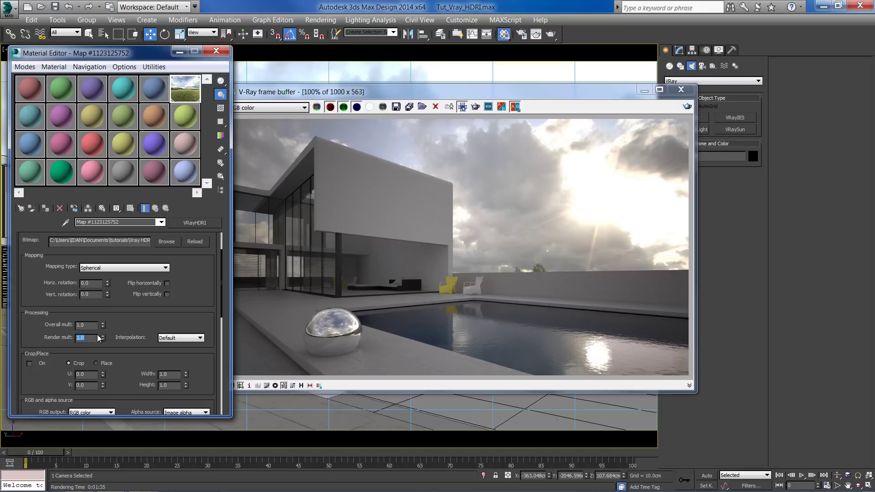
text(2)
key(Return)
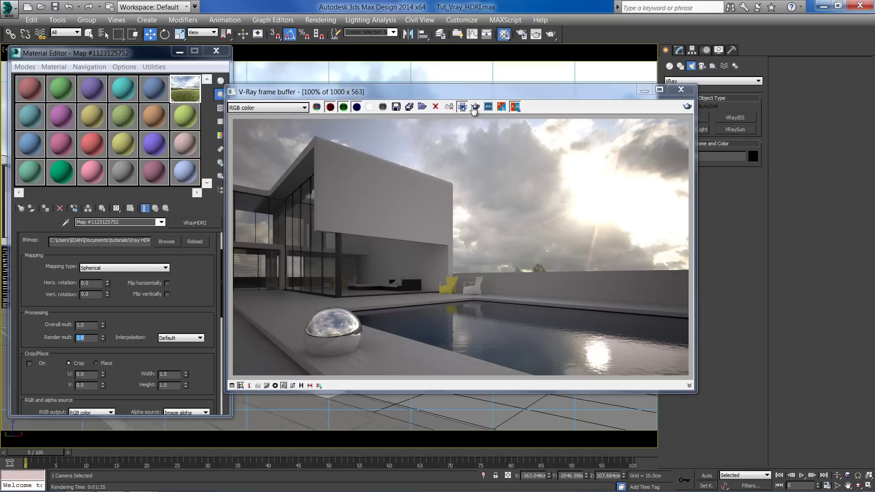
- Region-render the building and sphere area with the brighter HDRI sky
click(477, 137)
drag(488, 160, 332, 340)
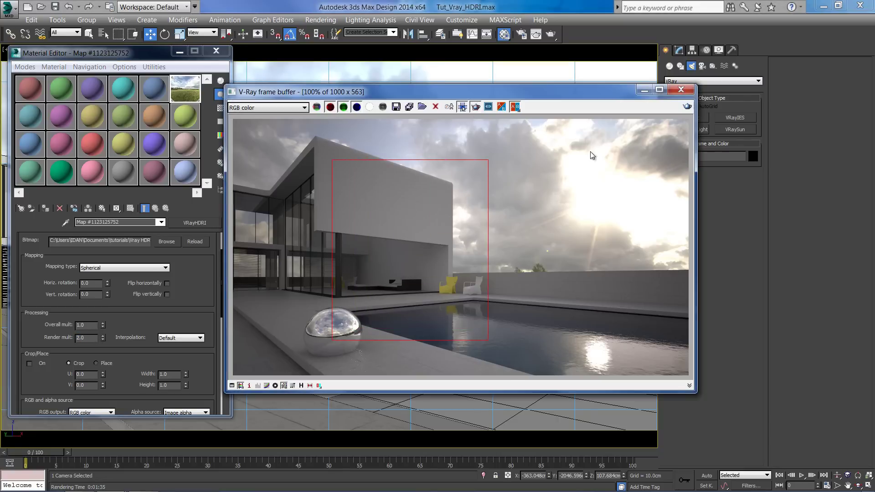
click(687, 107)
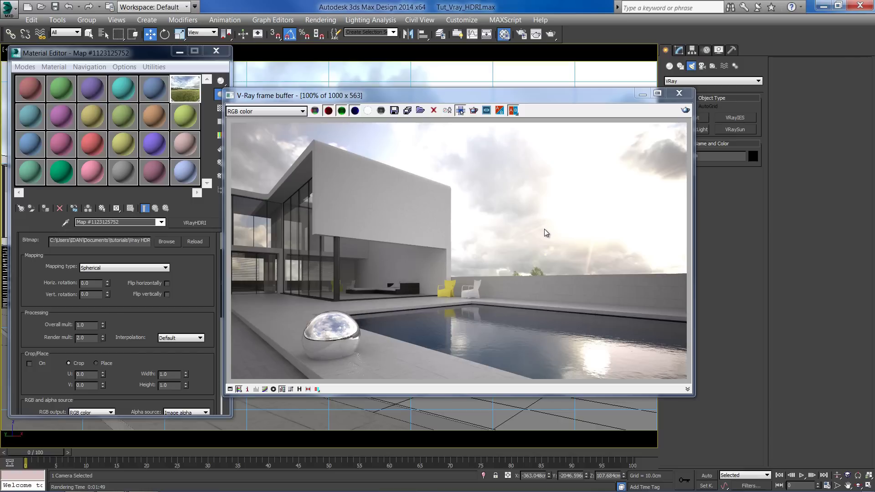
- Adjust the HDRI sky's horizontal rotation and set its overall multiplier to 0.2
drag(468, 98, 478, 88)
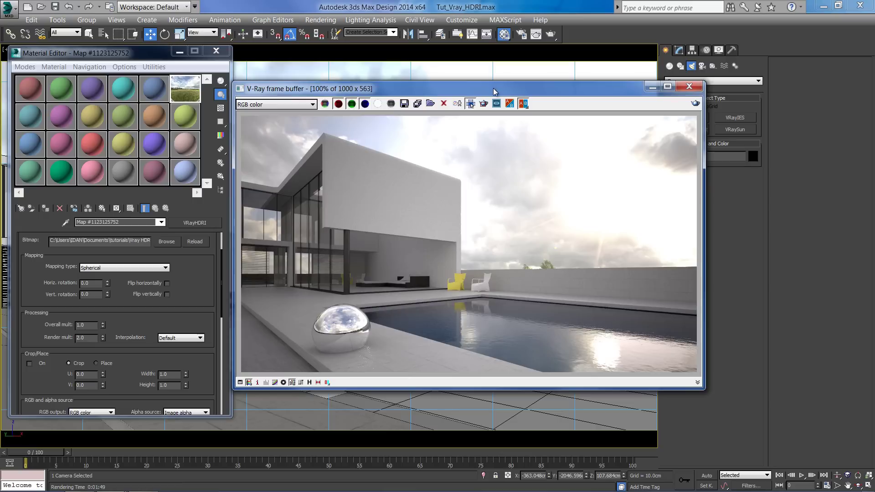
drag(378, 86, 16, 259)
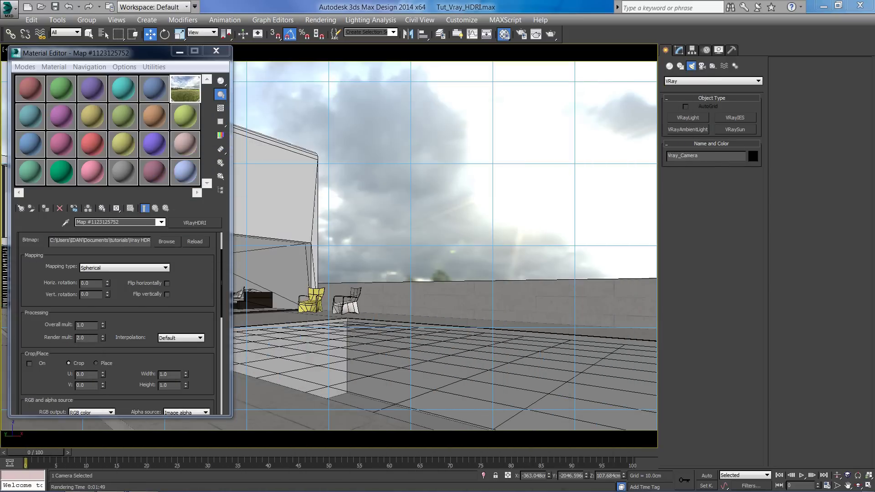
drag(163, 54, 271, 50)
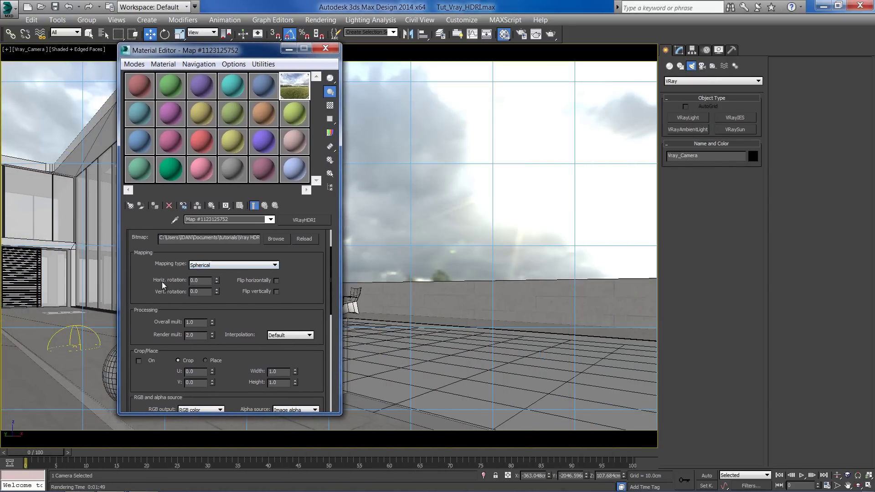
scroll(163, 282, down, 1)
mouse_move(217, 258)
mouse_down()
mouse_move(216, 278)
mouse_move(217, 259)
mouse_up()
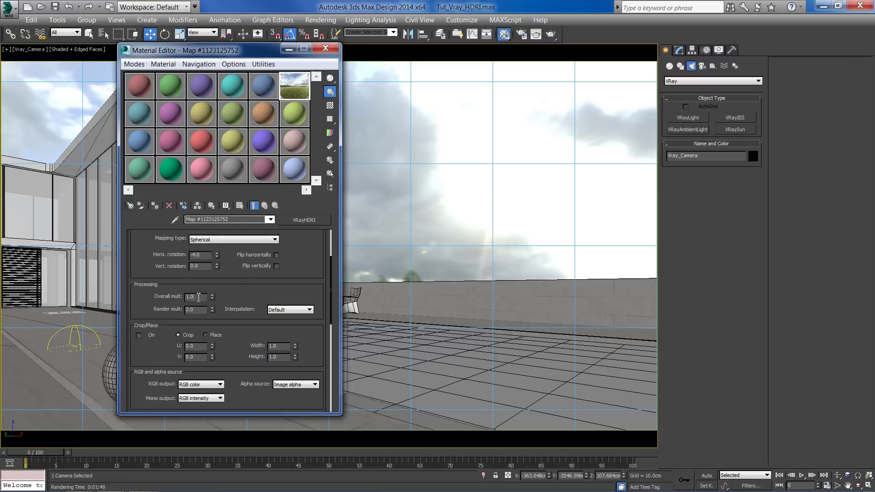
text(0.2)
key(Return)
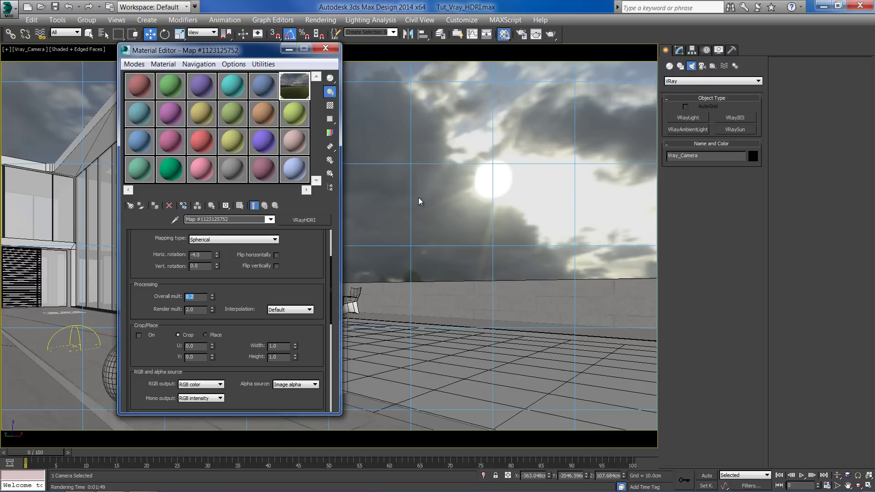
- Set the HDRI horizontal rotation to -150 and restore the overall multiplier to 1.0
drag(217, 256, 205, 306)
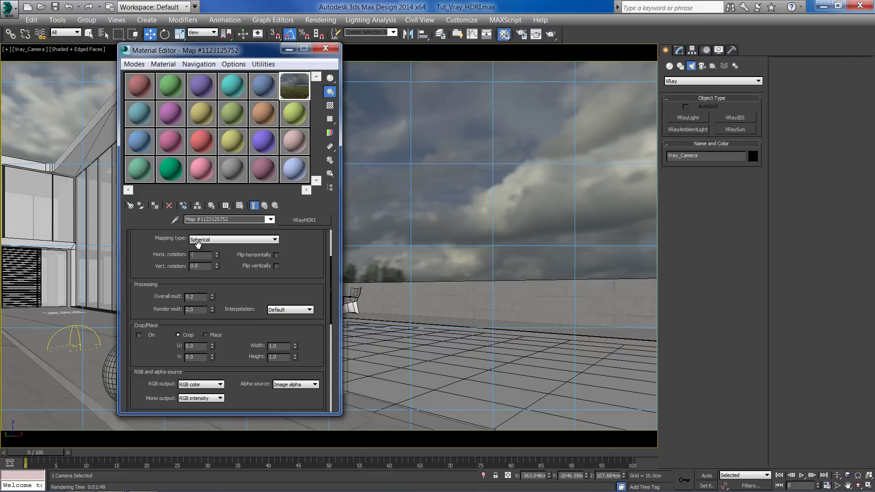
text(-150)
key(Return)
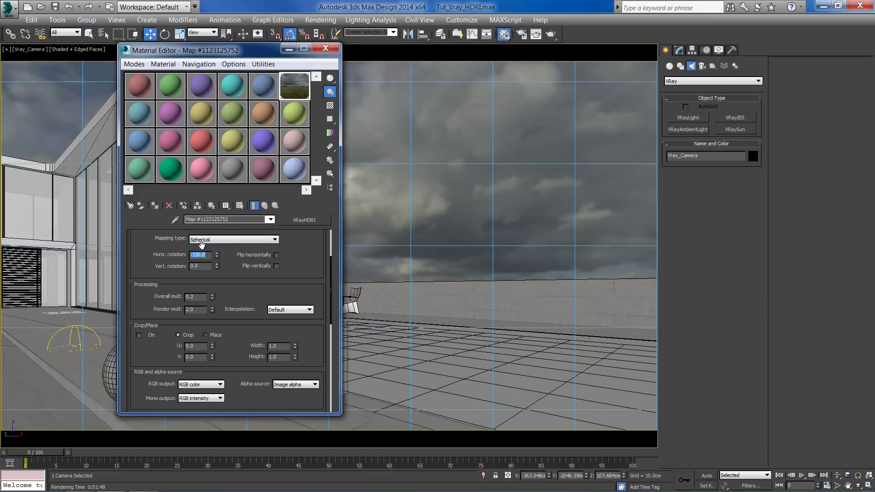
click(204, 299)
text(1)
key(Return)
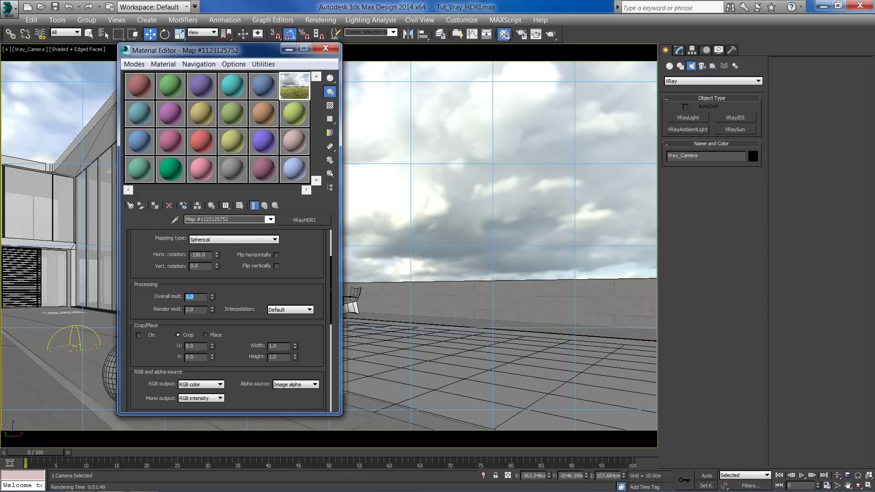
- Render the camera view lit by the -150-rotated HDRI sky and enable Region render
click(551, 35)
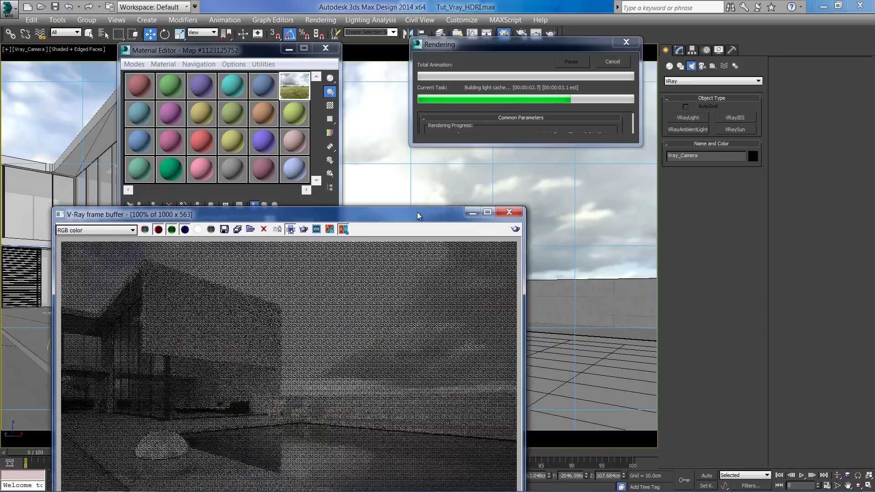
drag(417, 212, 487, 117)
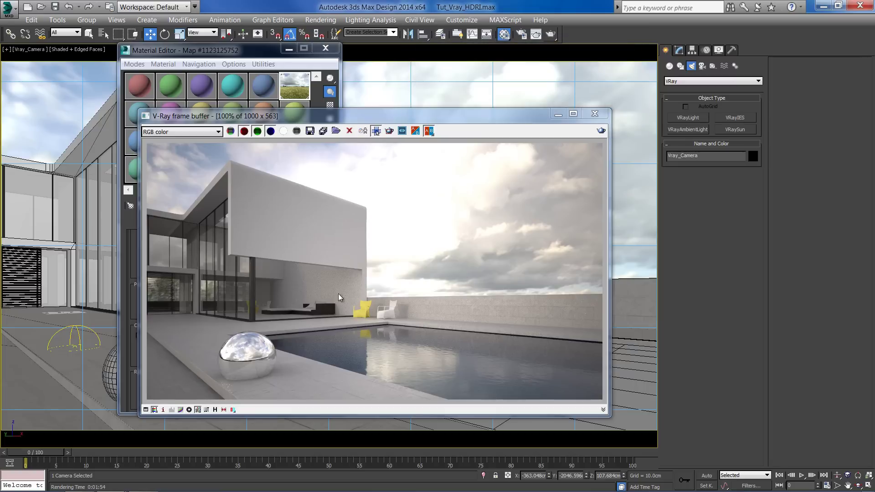
click(401, 204)
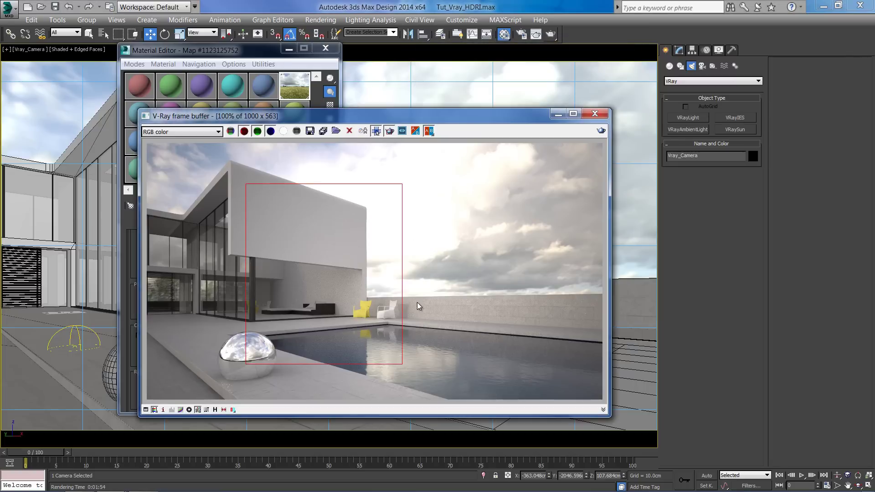
- Draw the render region box around the wall and lounge bench, with the HDRI map settings in front
drag(425, 290, 334, 340)
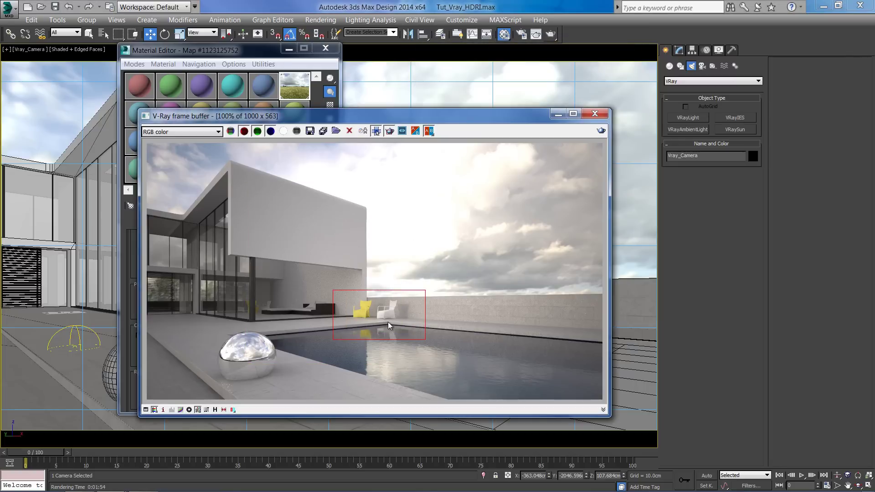
scroll(403, 316, up, 1)
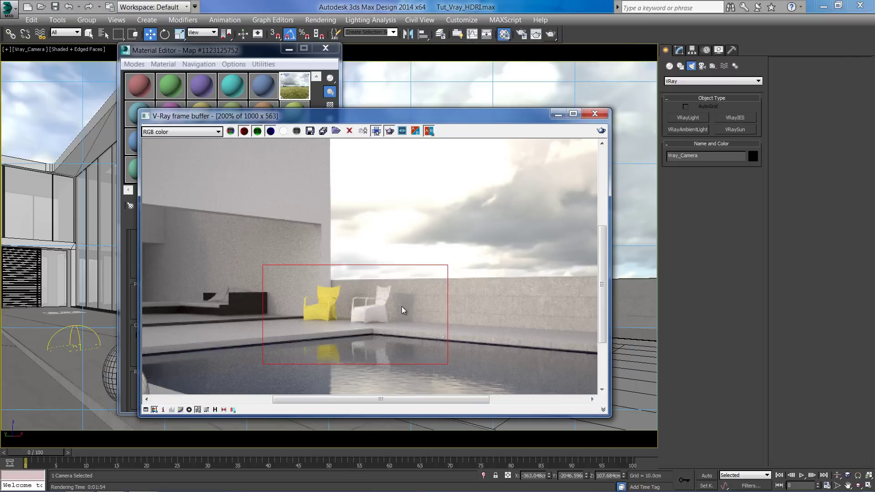
drag(155, 201, 256, 314)
scroll(313, 298, down, 1)
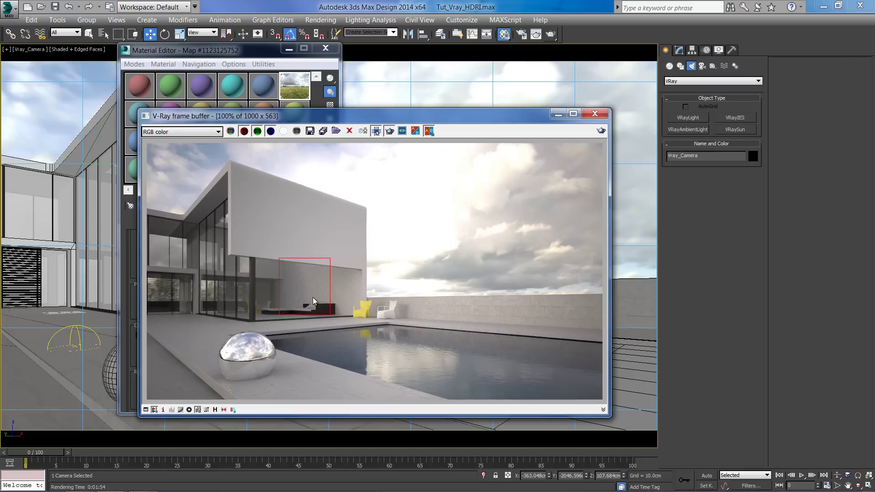
drag(270, 243, 362, 339)
drag(324, 117, 365, 103)
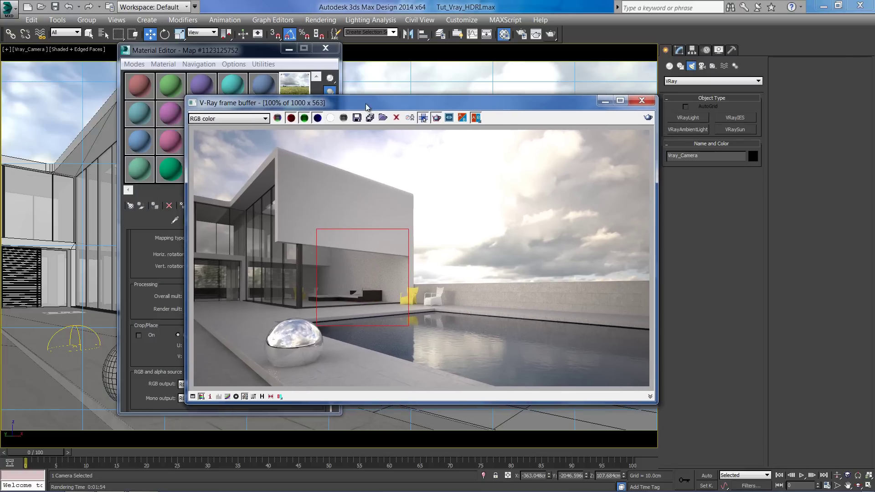
drag(246, 55, 171, 65)
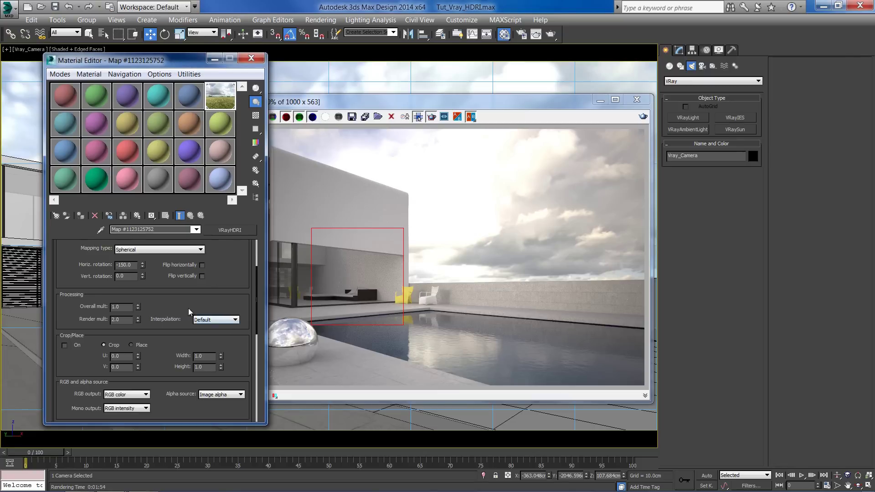
- Set the VRayHDRI inverse gamma to 0.7 and region-render, including a region over the chrome sphere
scroll(195, 298, down, 6)
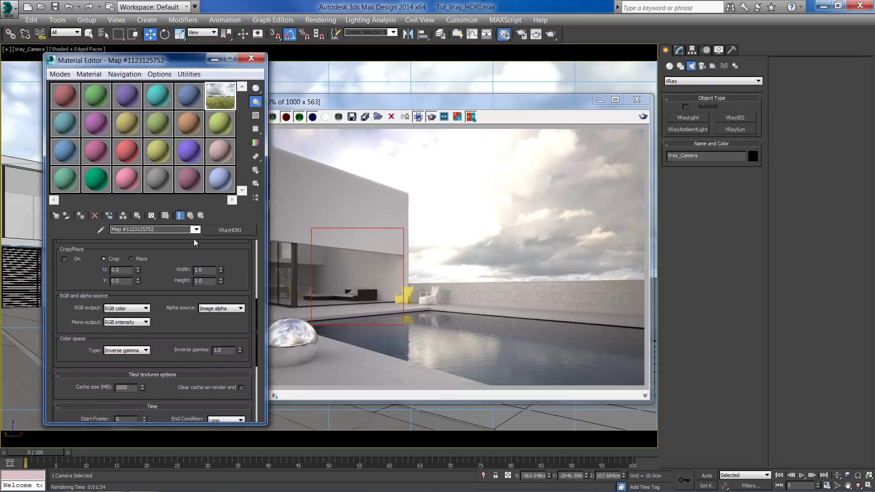
scroll(206, 343, down, 2)
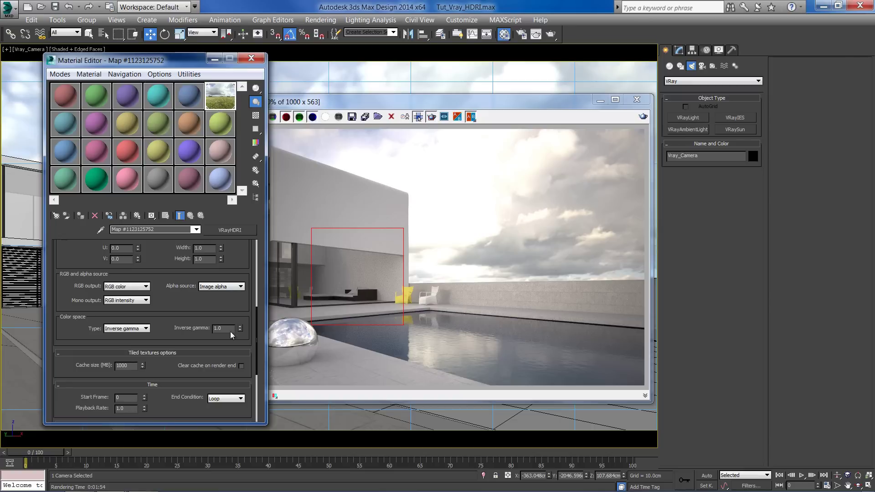
drag(231, 333, 205, 331)
text(.7)
key(Return)
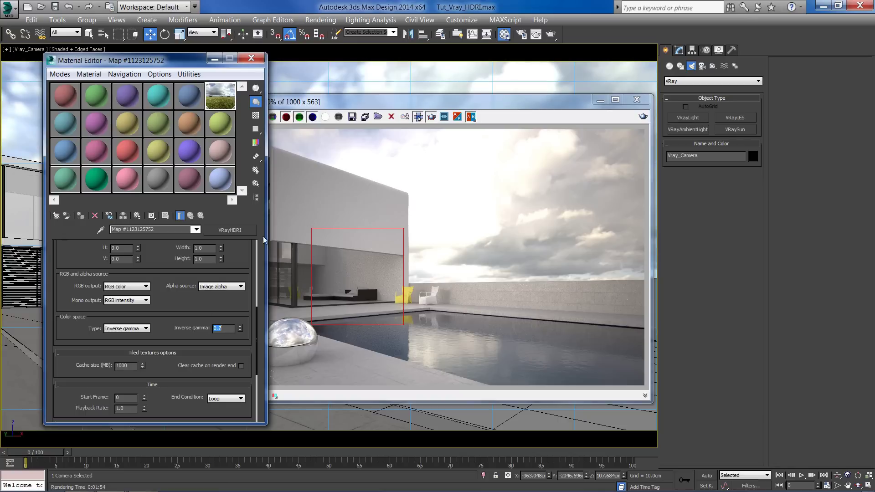
click(643, 116)
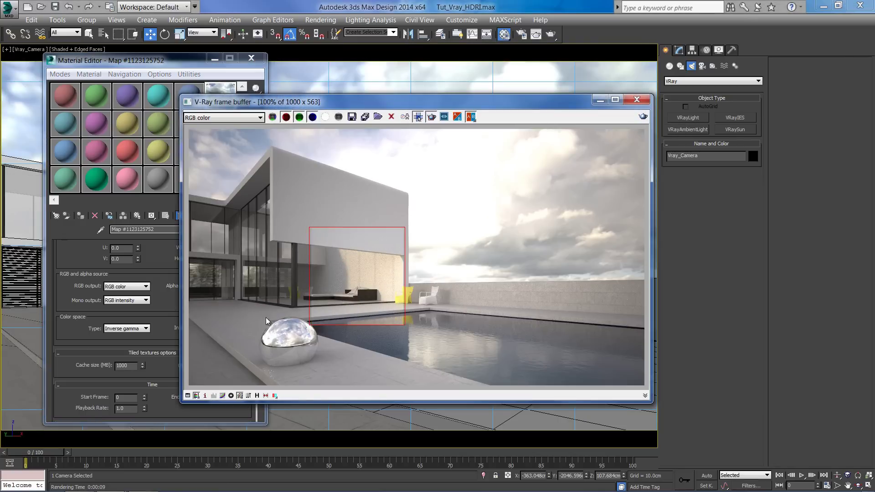
drag(266, 317, 377, 386)
key(shift+q)
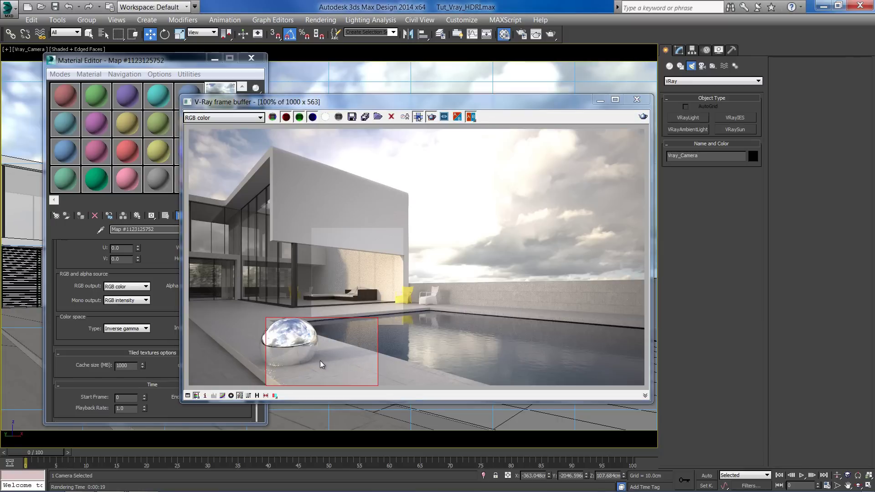
- Try an inverse gamma of 0.4 and region-render the wall and sofa
click(165, 304)
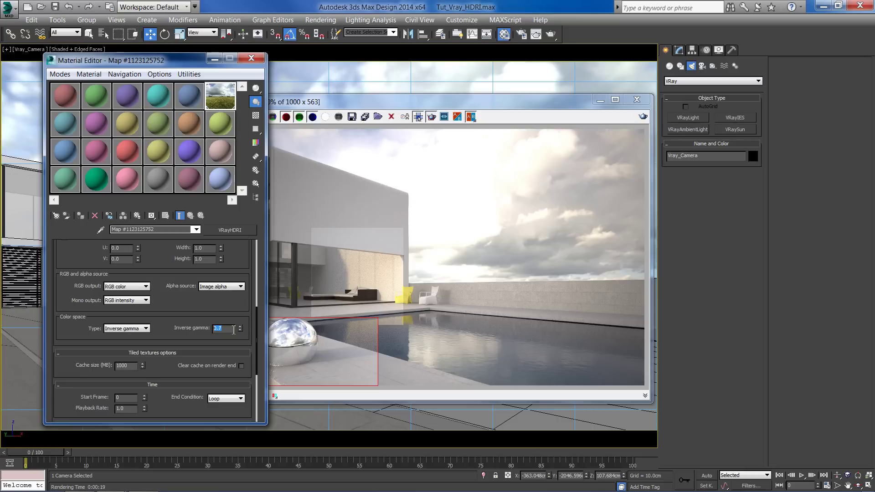
text(.4)
key(Return)
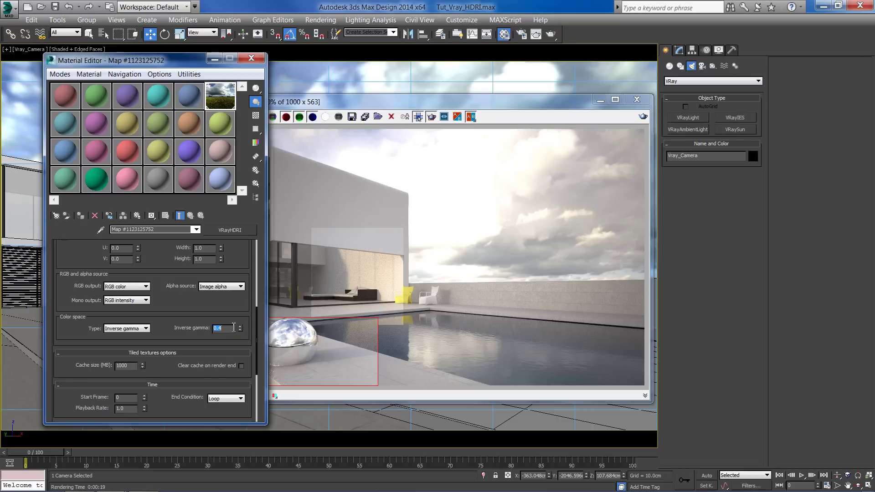
click(321, 257)
drag(320, 242, 405, 311)
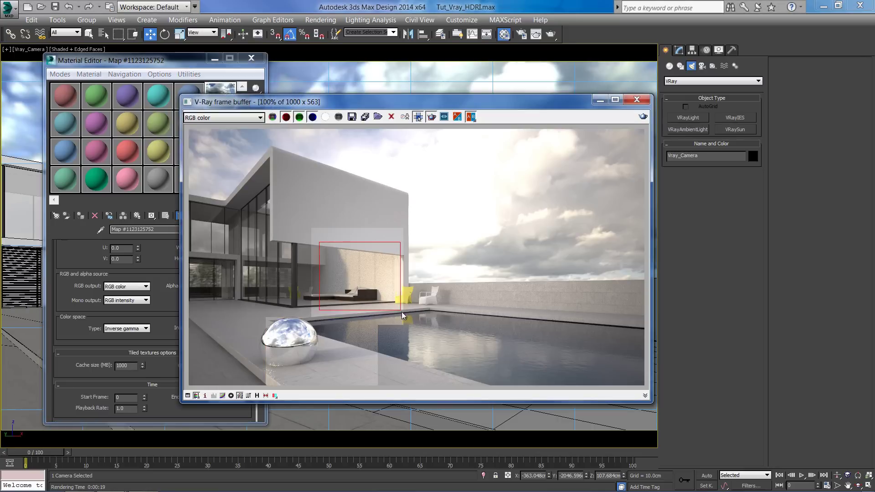
click(644, 116)
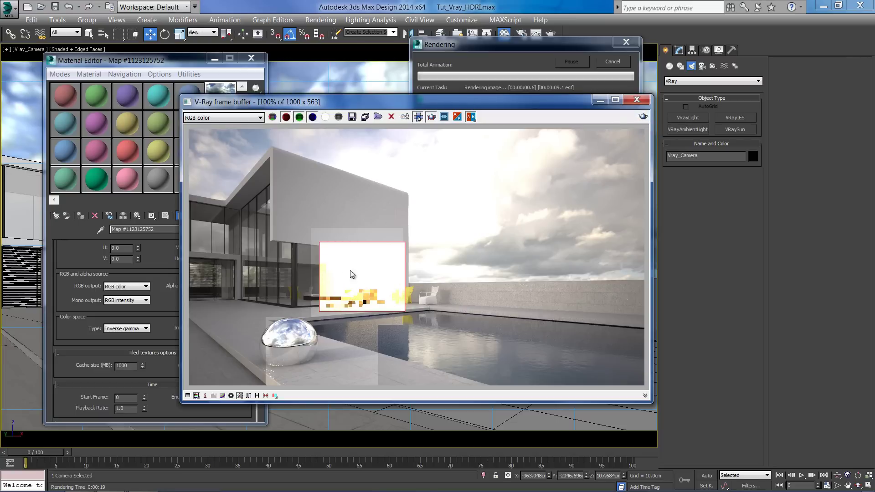
click(619, 59)
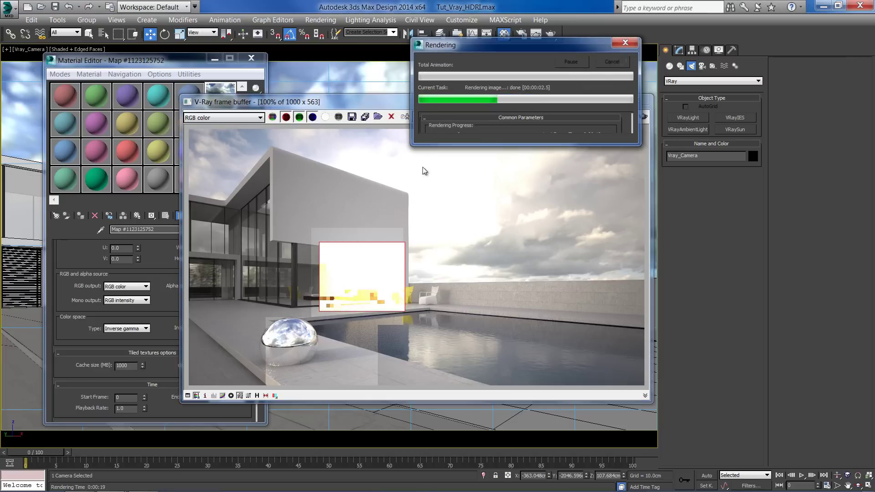
- Set the inverse gamma back to 0.7 and re-render the wall and sofa region
click(178, 321)
drag(232, 332, 211, 328)
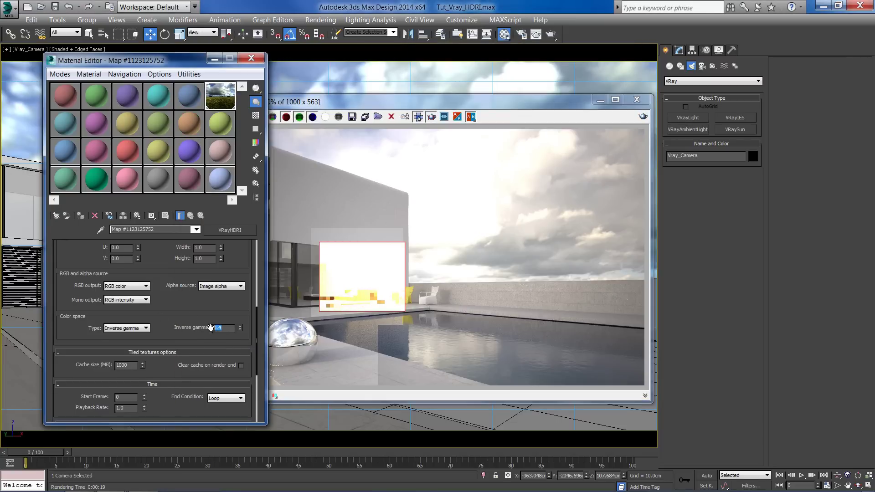
text(.7)
key(Return)
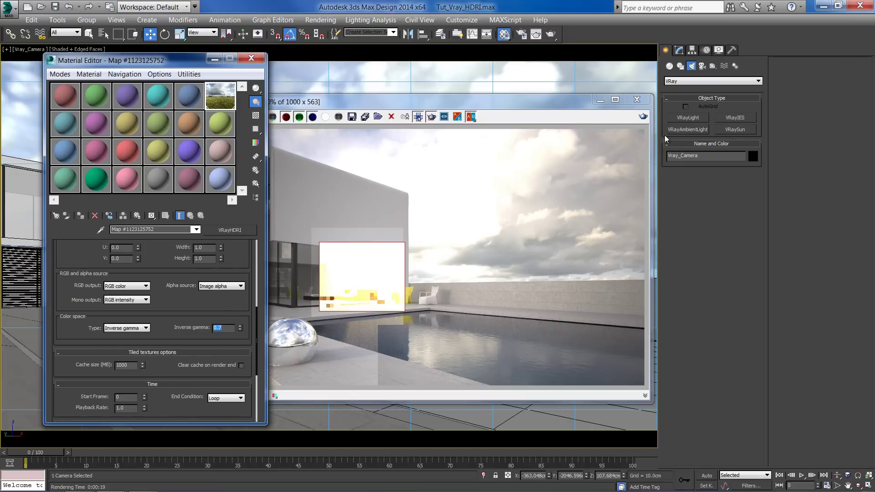
click(644, 116)
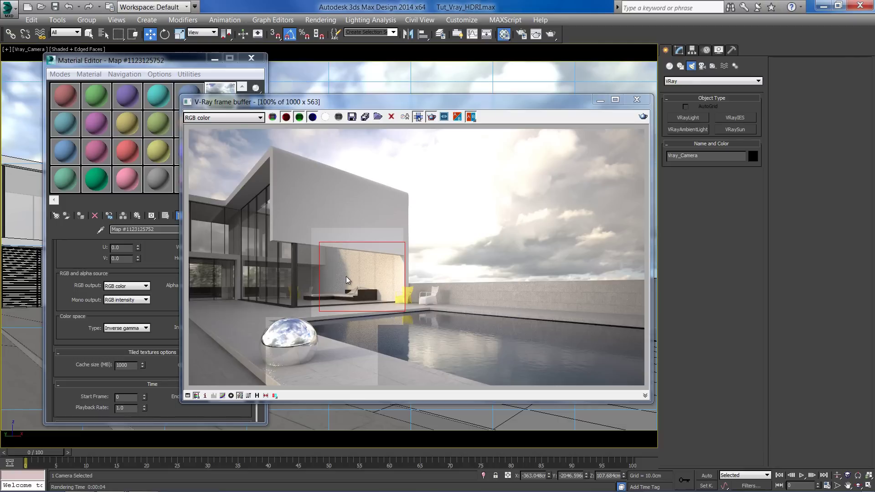
- Zoom the frame buffer to 400% to inspect the wall's grain, then back out to 200%
scroll(346, 276, up, 4)
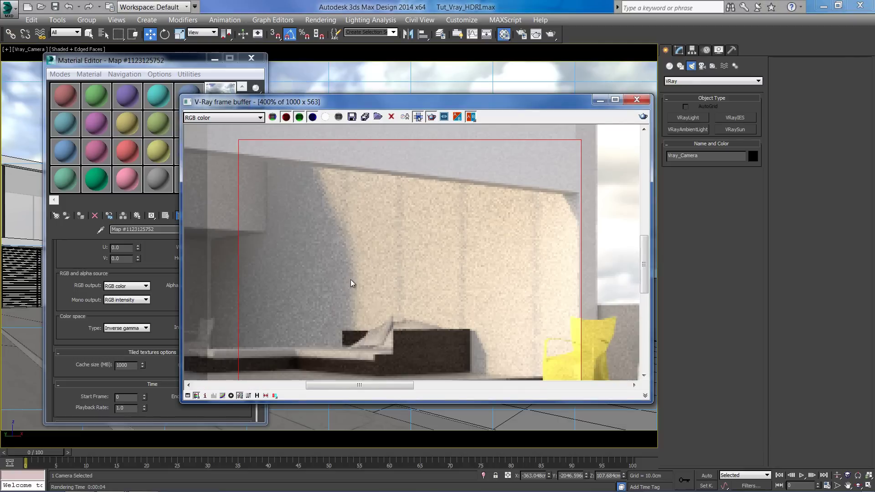
scroll(351, 284, down, 1)
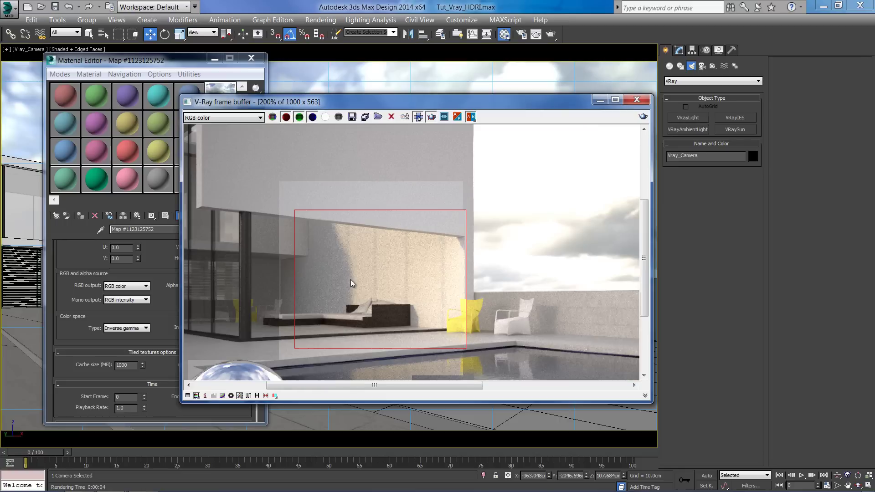
- Raise VRayLight002's Sampling Subdivs from 8 to 32 and re-render the noisy wall region
click(250, 58)
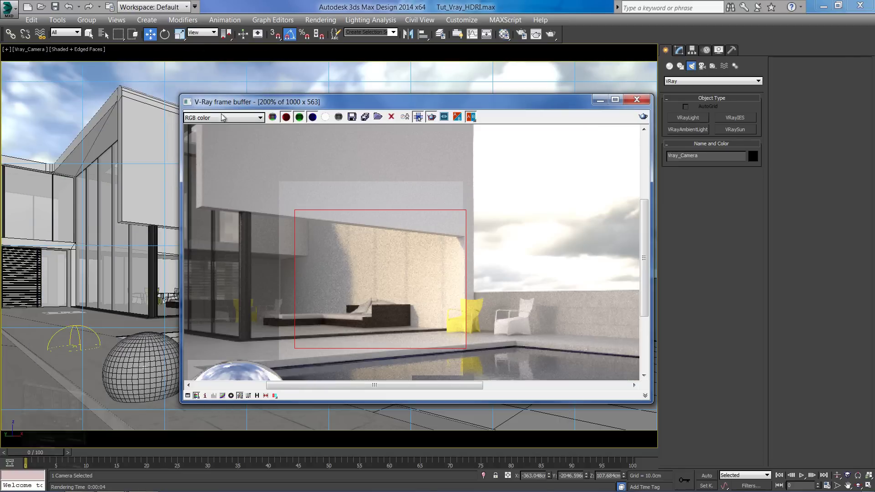
click(76, 331)
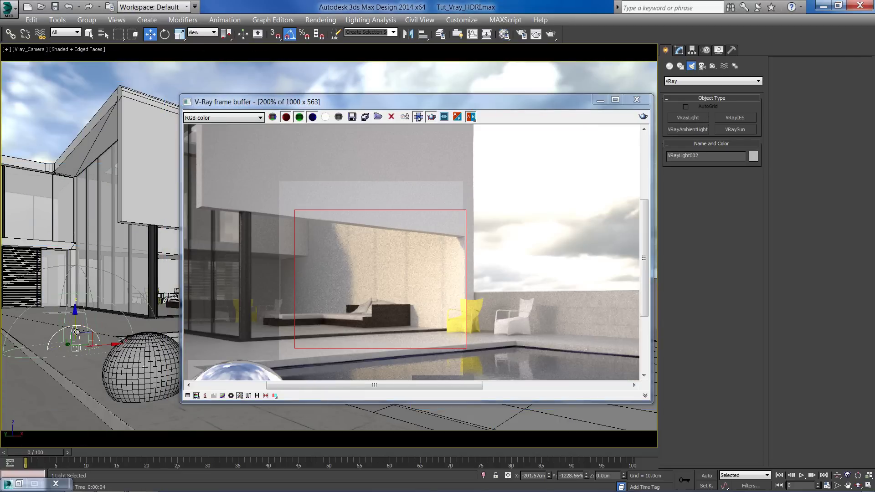
click(680, 51)
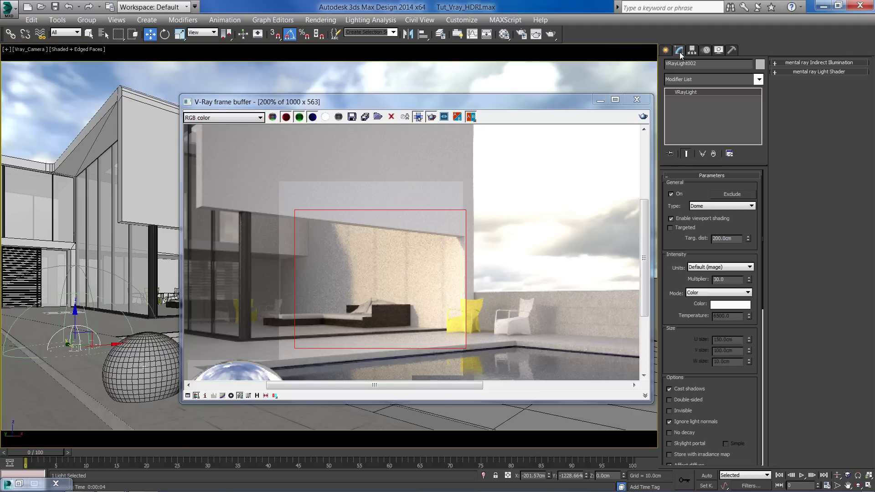
scroll(687, 338, down, 10)
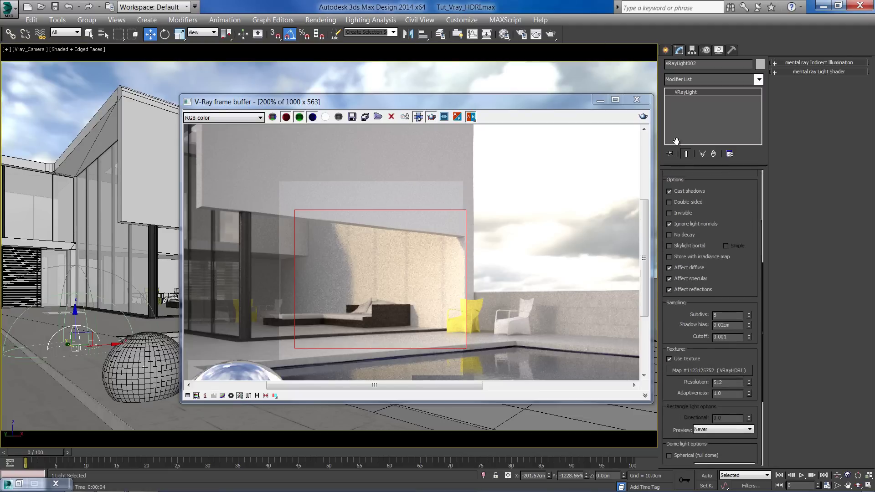
double_click(717, 306)
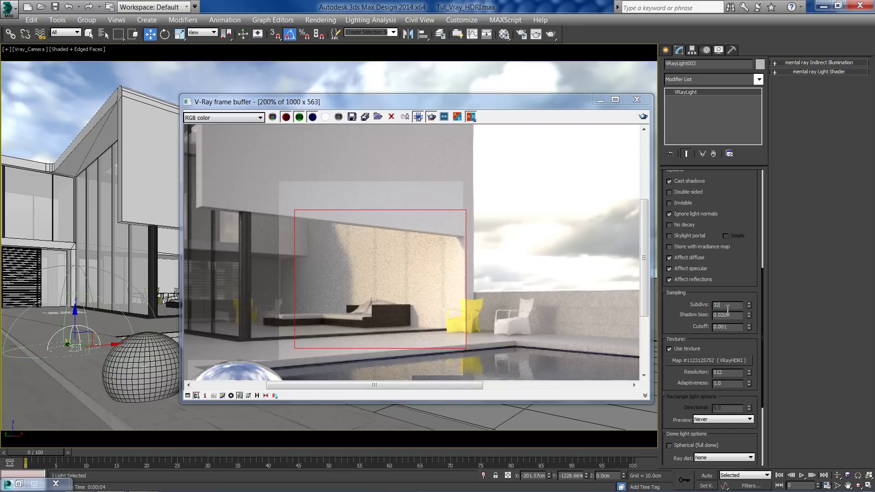
click(642, 117)
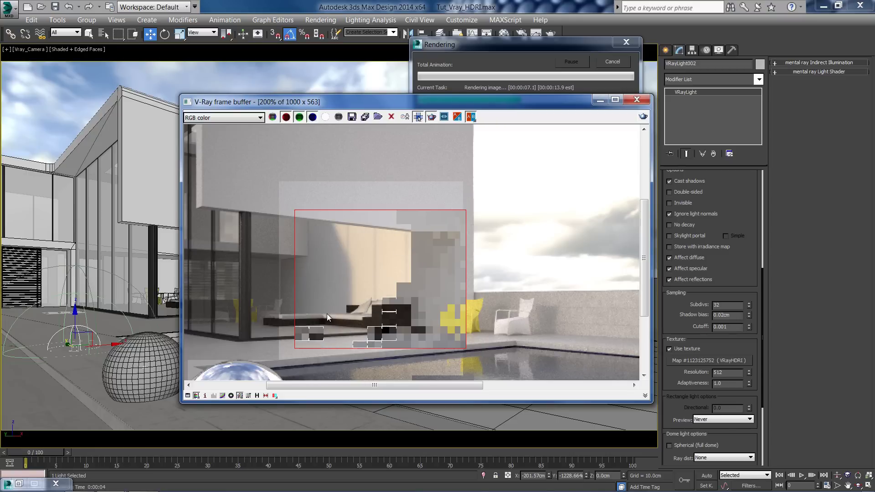
scroll(338, 301, down, 1)
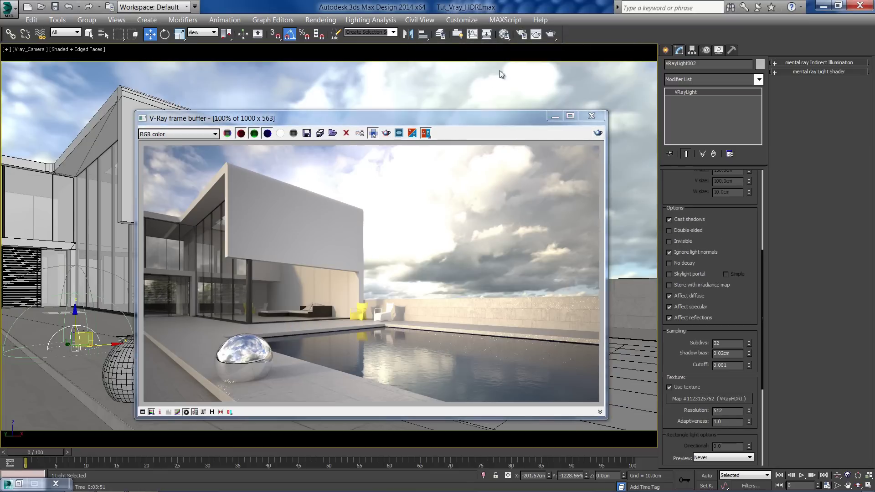
- Load VizPeople_non_commercial_hdr_v1_10 into the dome light's VRayHDRI map
click(504, 34)
scroll(172, 262, up, 5)
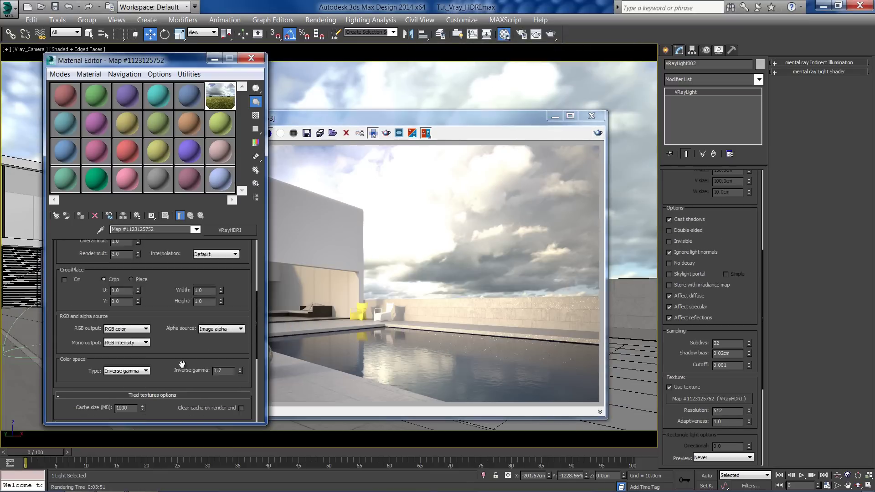
click(201, 296)
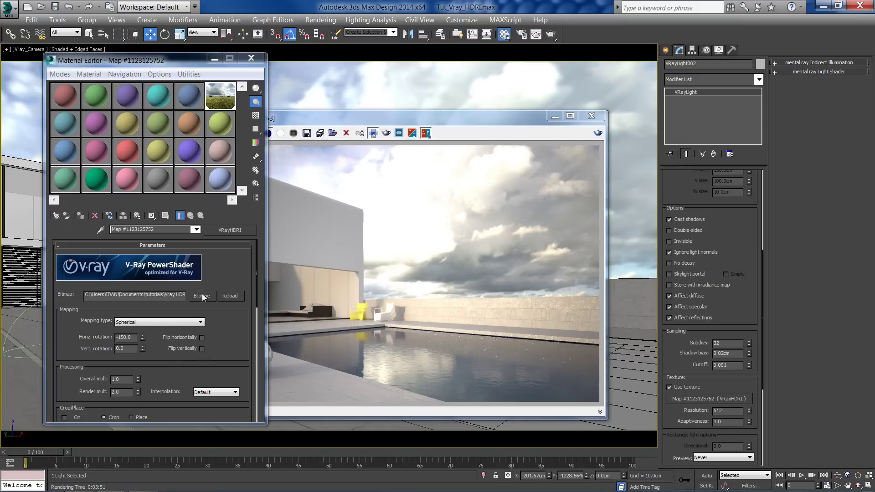
click(214, 202)
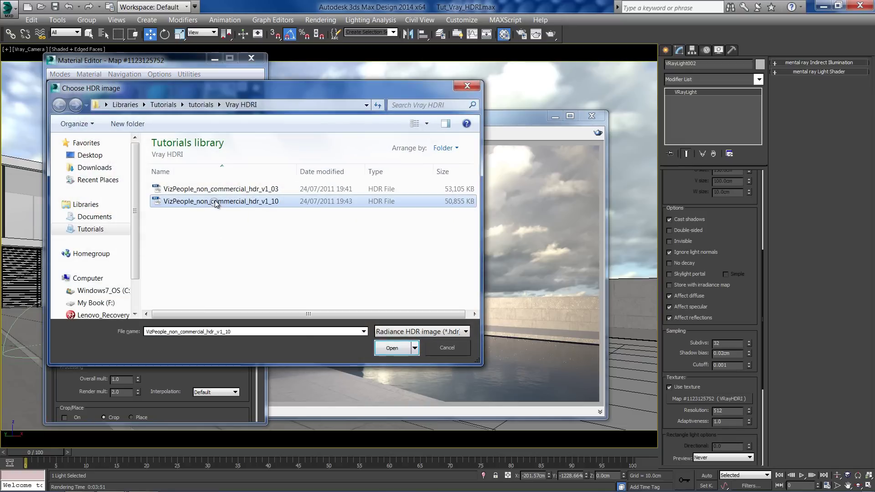
click(392, 348)
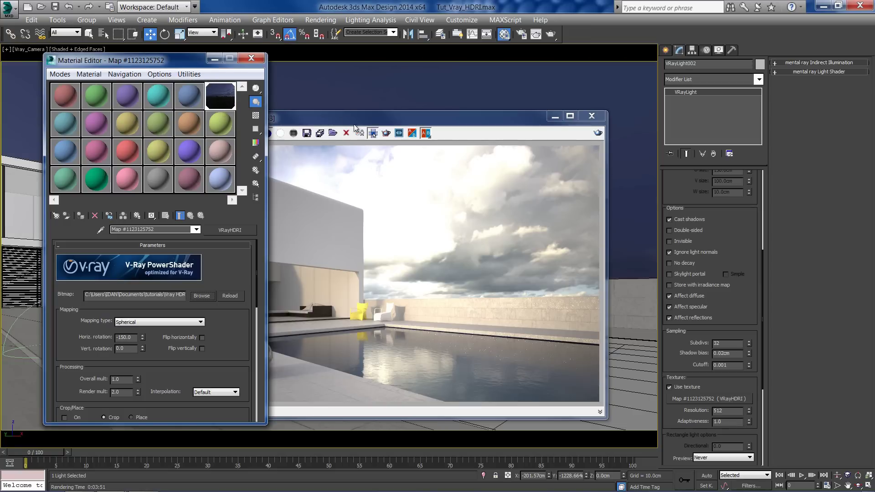
- Region-render the right half of the frame with the new night HDRI
drag(379, 115, 386, 87)
click(381, 105)
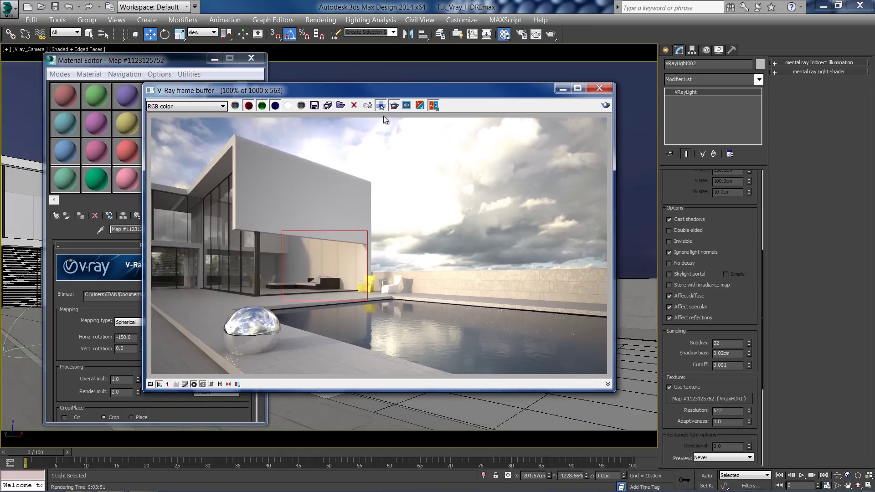
drag(376, 118, 610, 376)
key(shift+q)
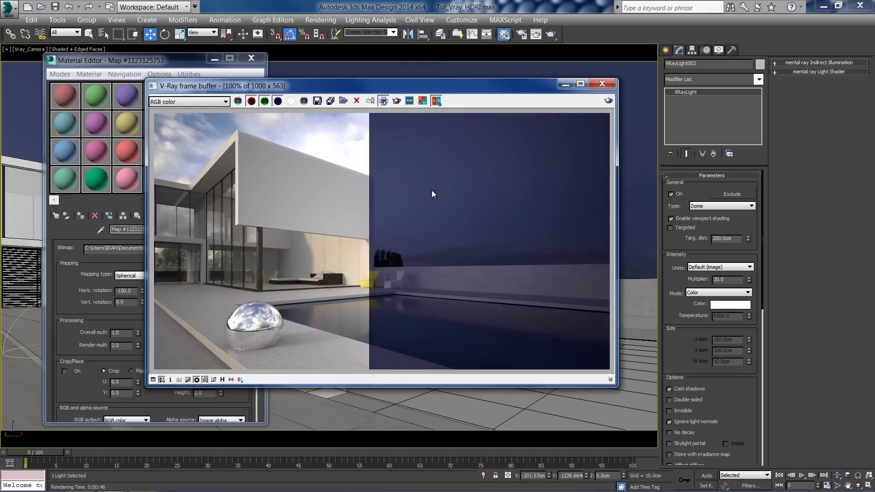
- Check the render's alpha is fully white, return to RGB, and make VRayLight002 invisible
click(226, 103)
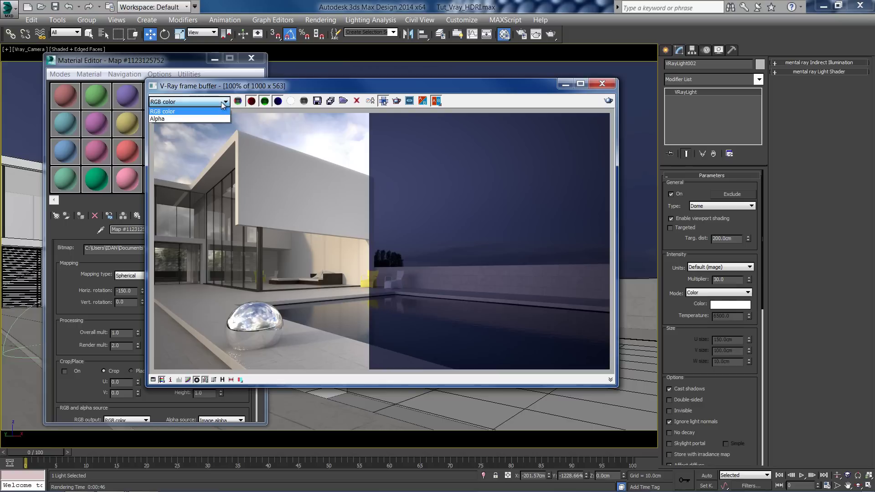
click(185, 118)
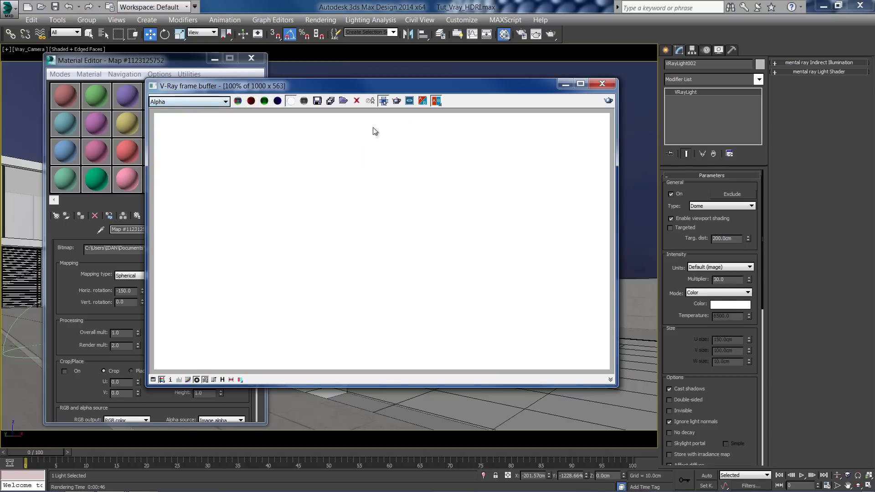
click(212, 102)
click(180, 109)
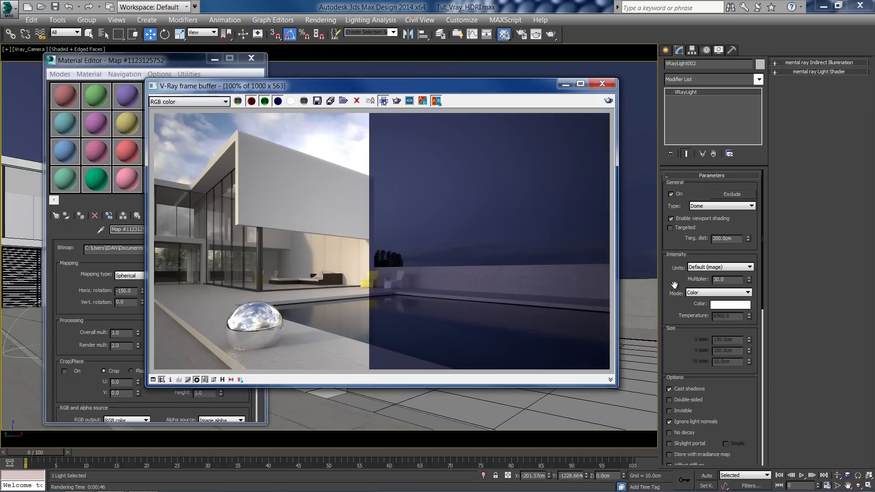
drag(674, 285, 674, 268)
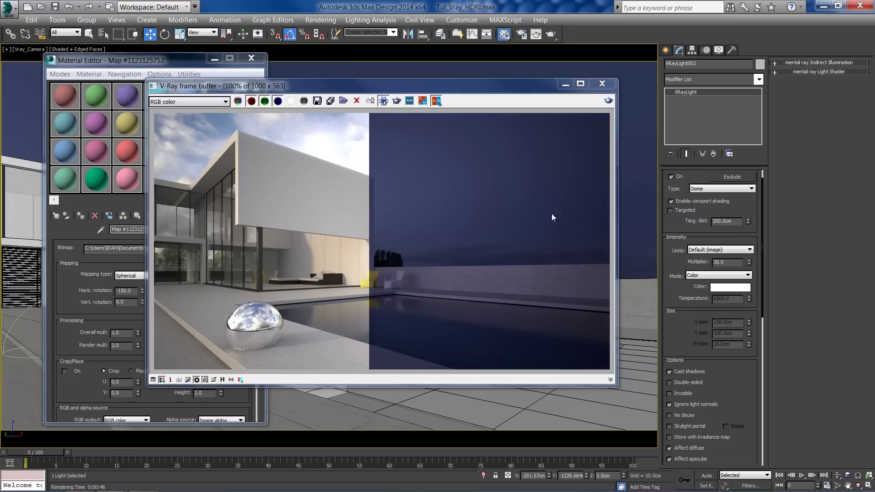
scroll(672, 310, down, 5)
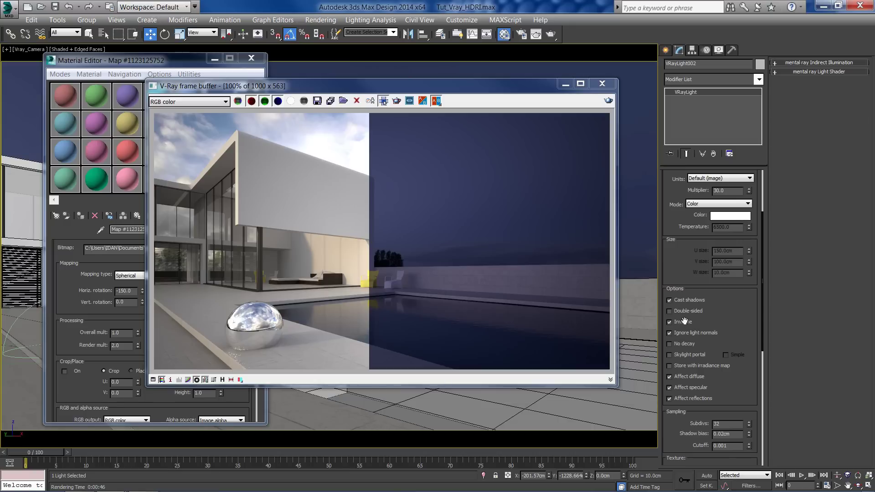
- Turn off Use Map for the environment background in the Environment settings
click(321, 20)
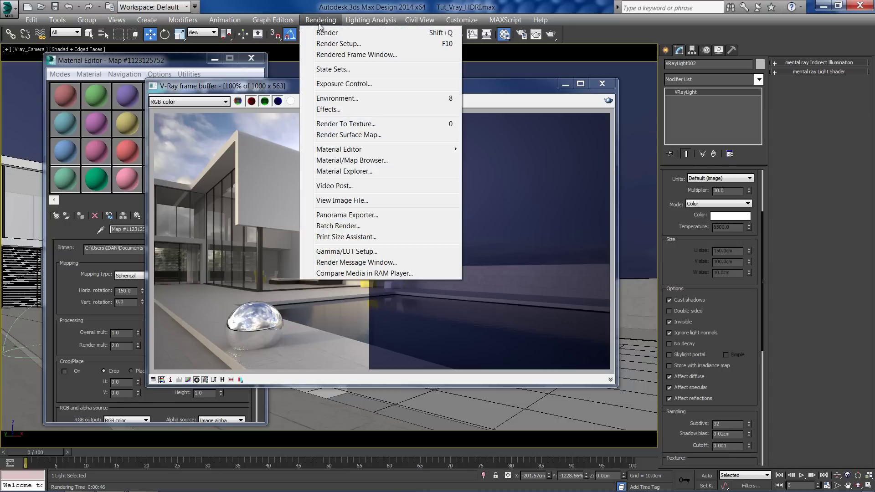
click(337, 98)
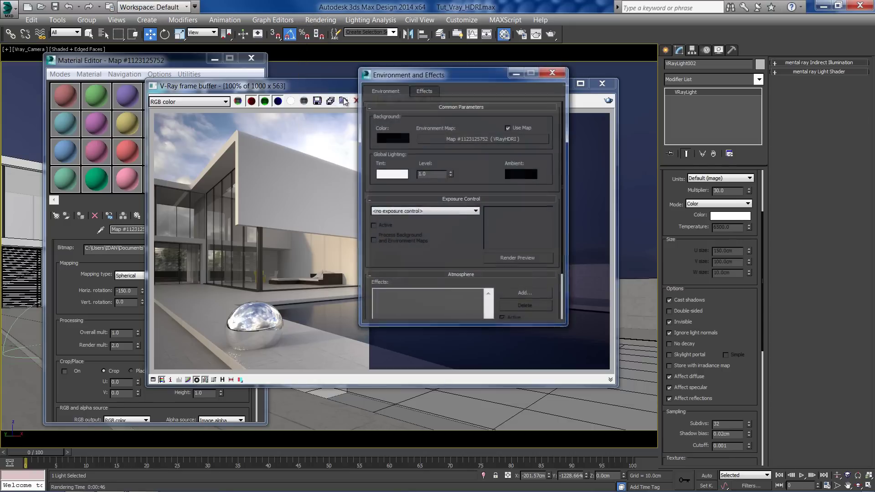
click(519, 129)
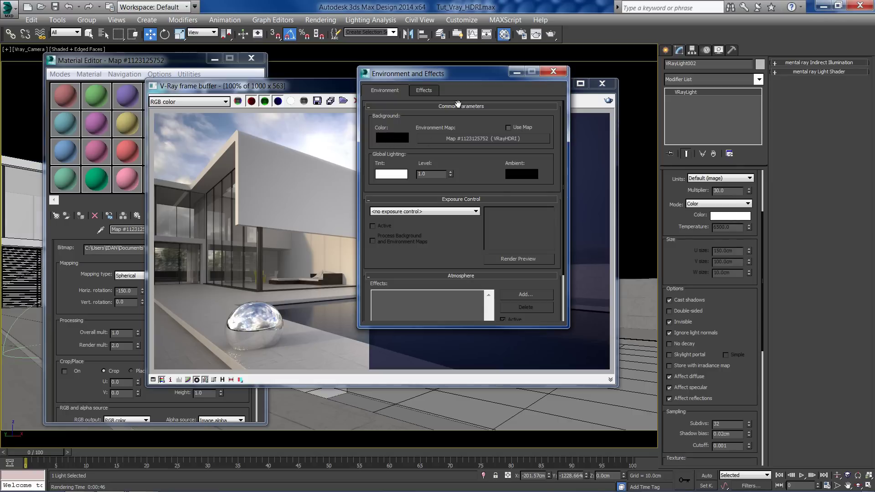
click(554, 71)
- Re-render the full frame and view its alpha: white building against a black sky
drag(501, 90, 483, 86)
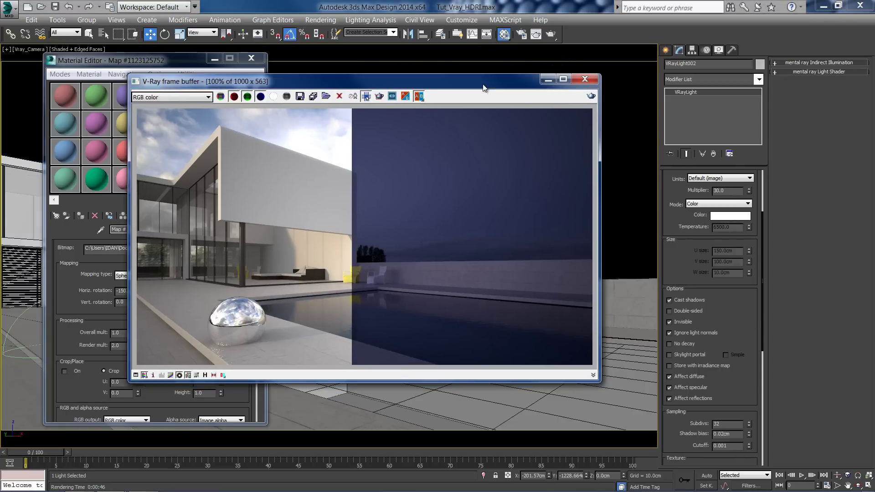
click(591, 97)
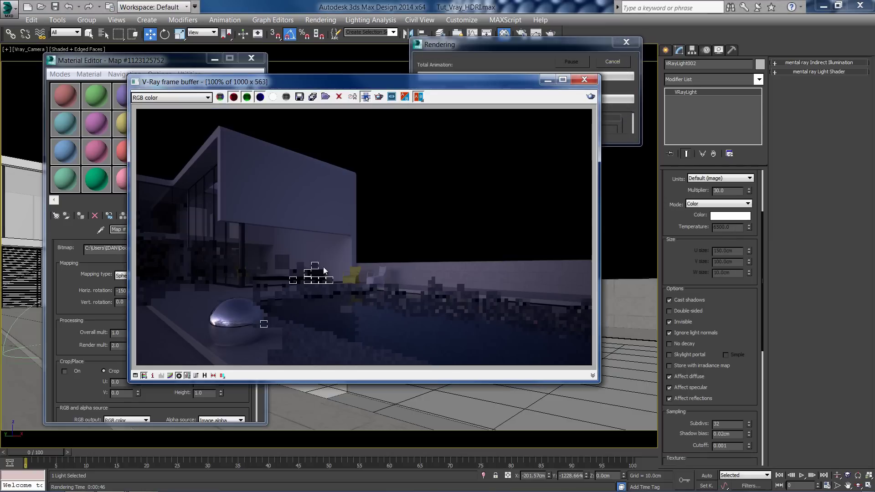
click(204, 99)
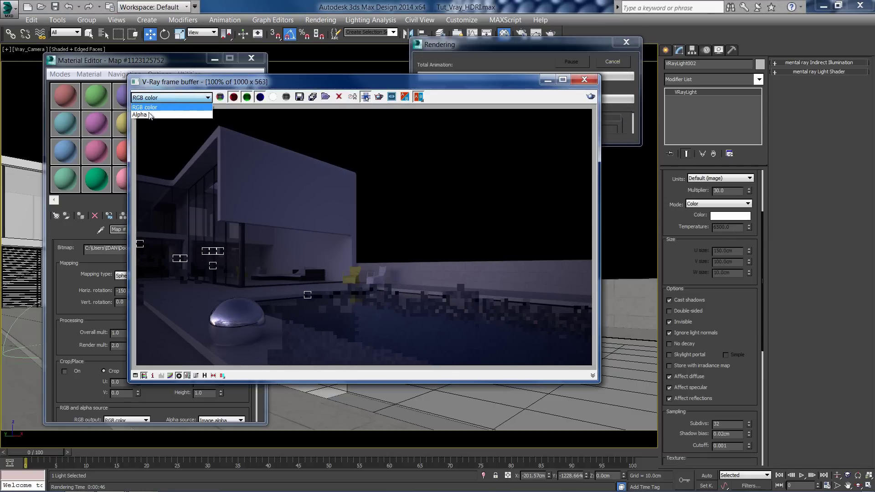
click(147, 112)
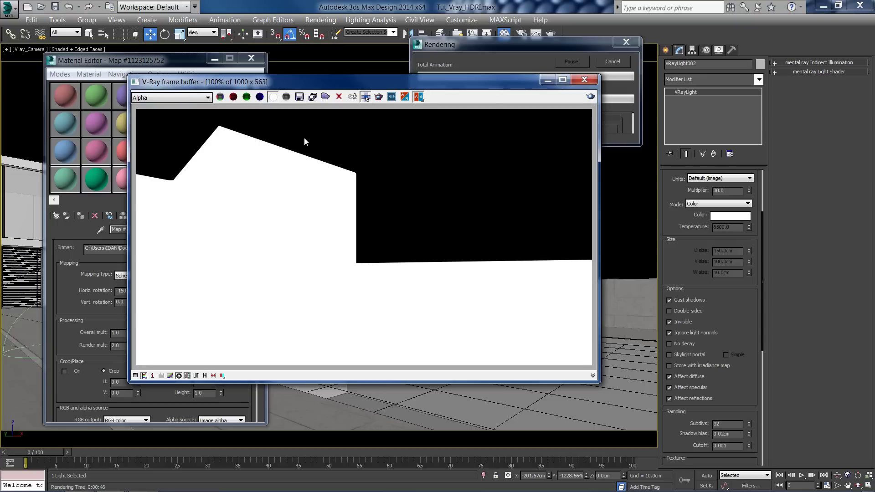